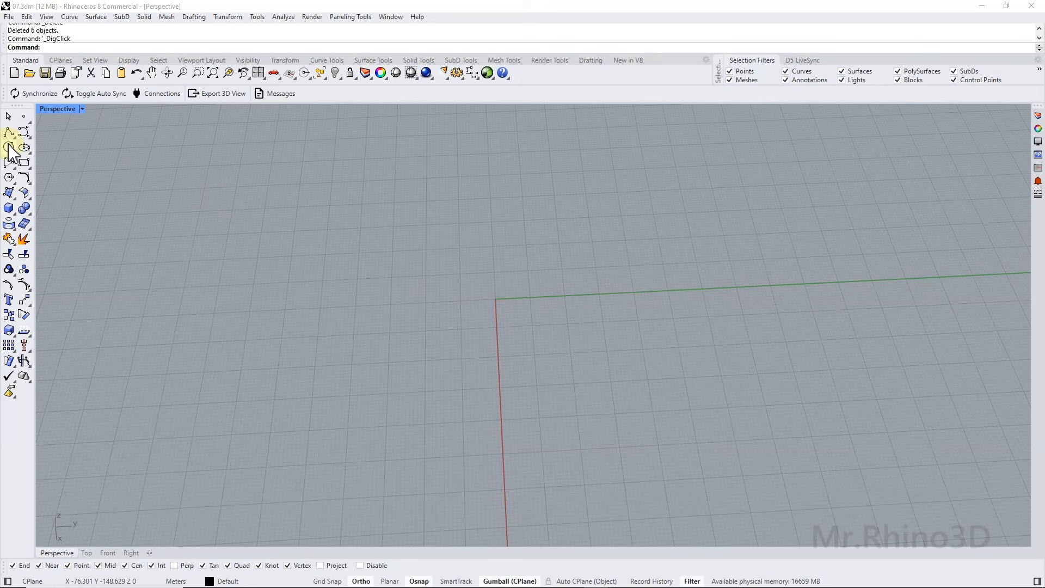
Step: Draw a circle with a radius of 10 m centred on the origin
click(9, 147)
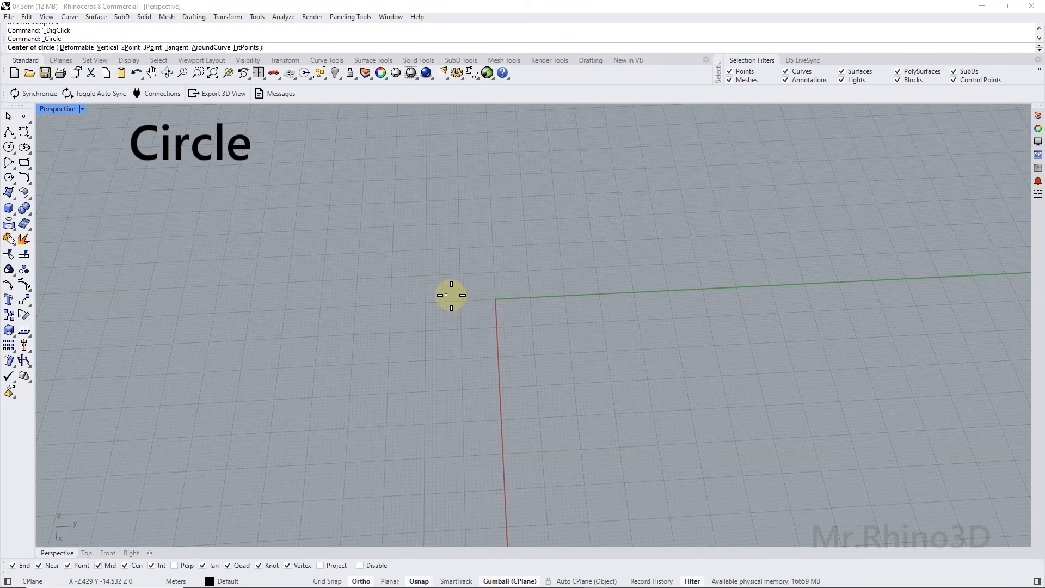
text(0)
key(Return)
text(10)
key(Return)
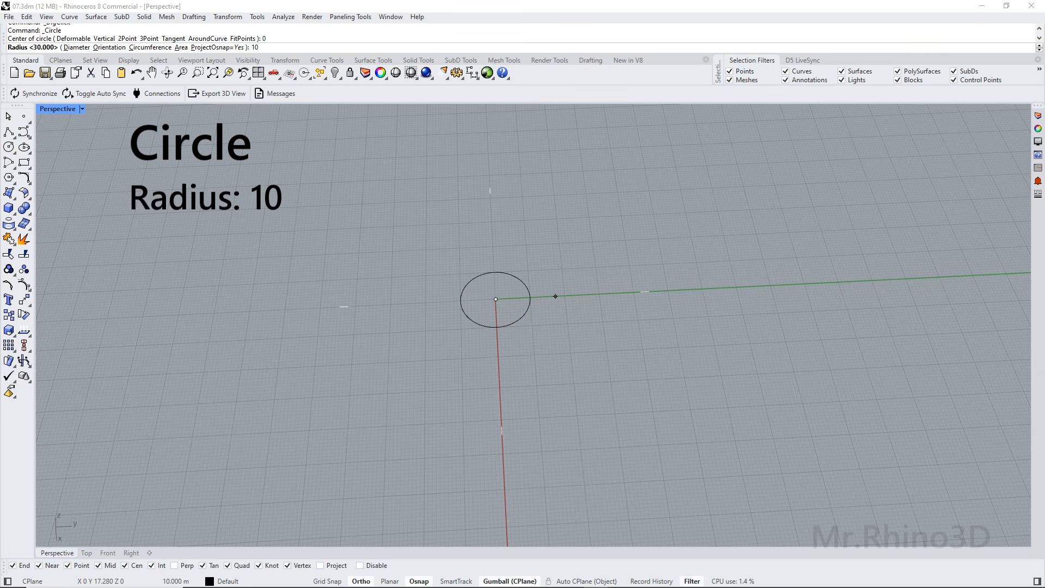
scroll(446, 278, down, 2)
right_drag(447, 278, 471, 322)
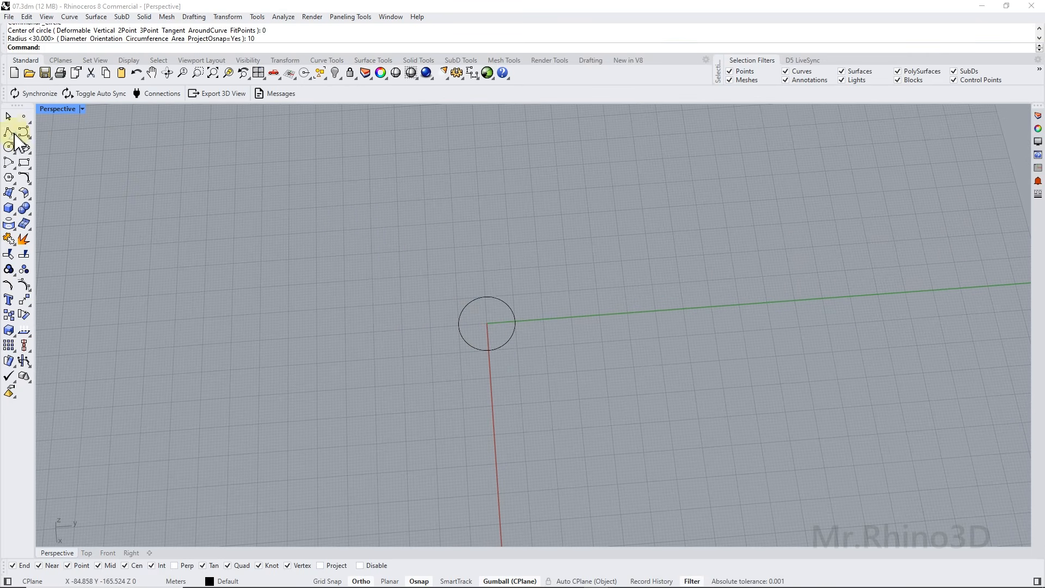
Step: Draw a closed teardrop-shaped control point curve around the circle, with its pointed end along the positive Y axis
click(22, 133)
click(412, 336)
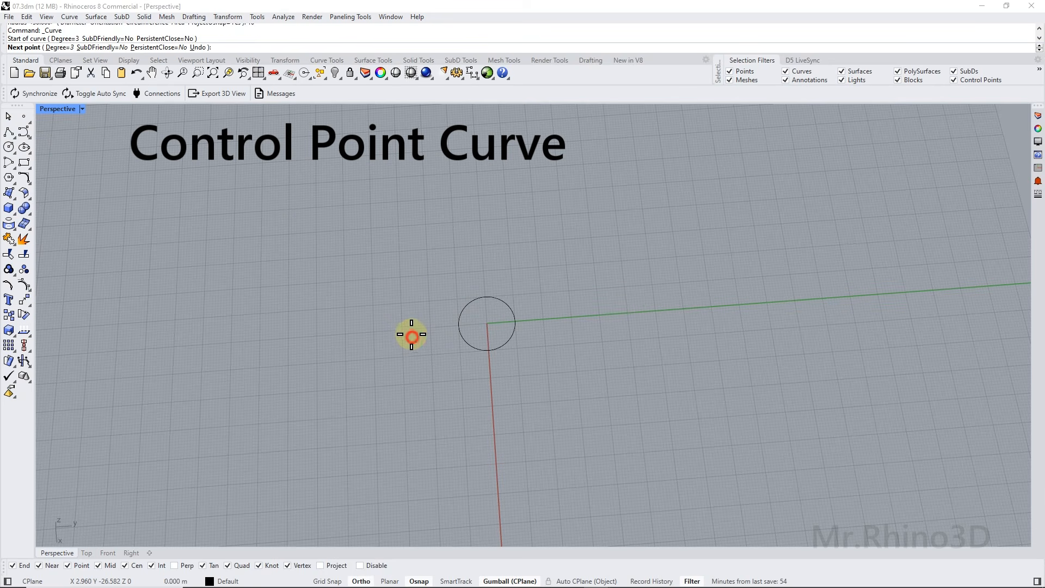
click(412, 289)
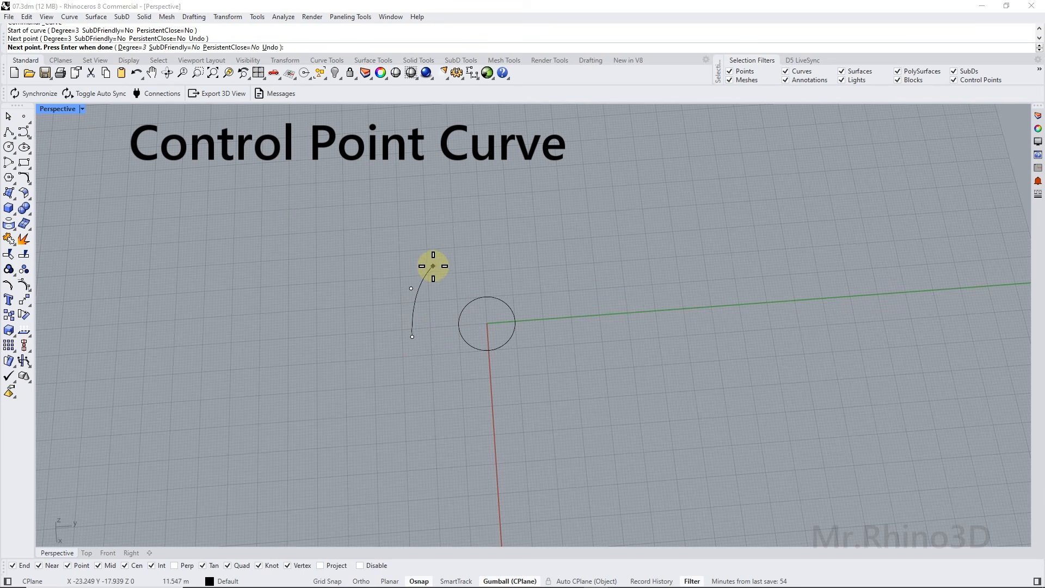
click(434, 266)
click(465, 255)
click(557, 283)
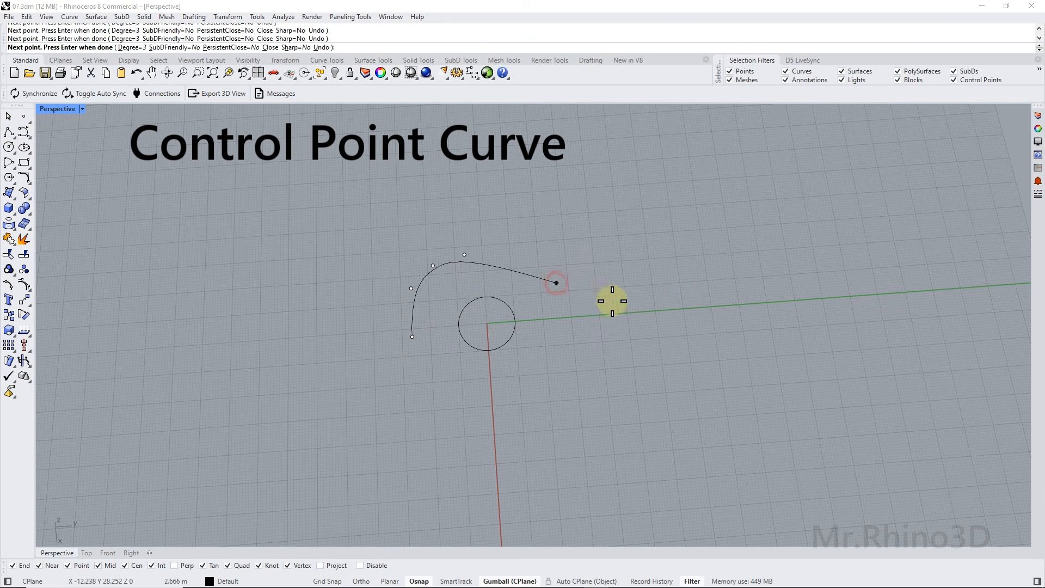
click(650, 319)
click(600, 364)
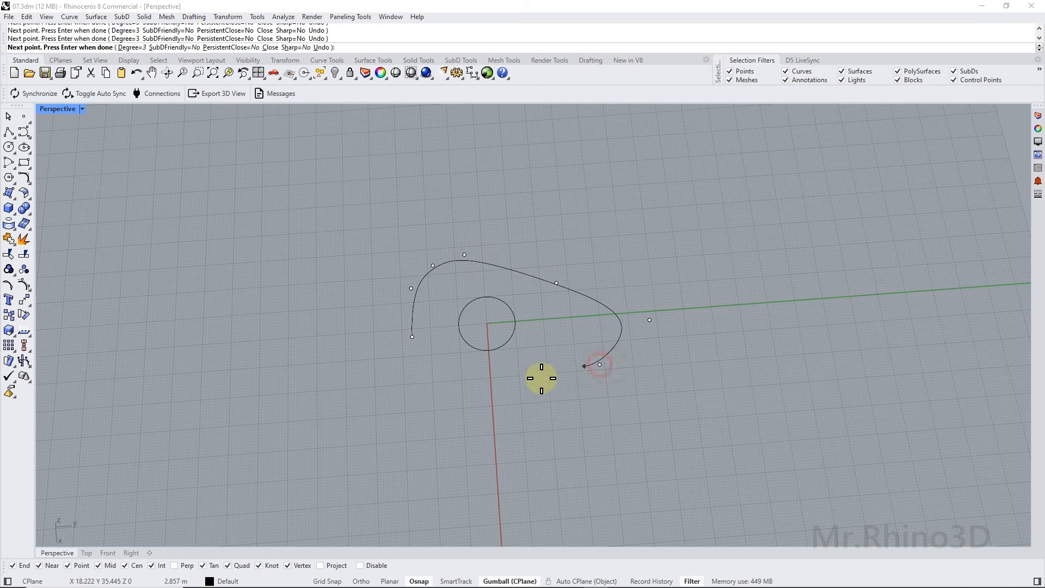
click(483, 385)
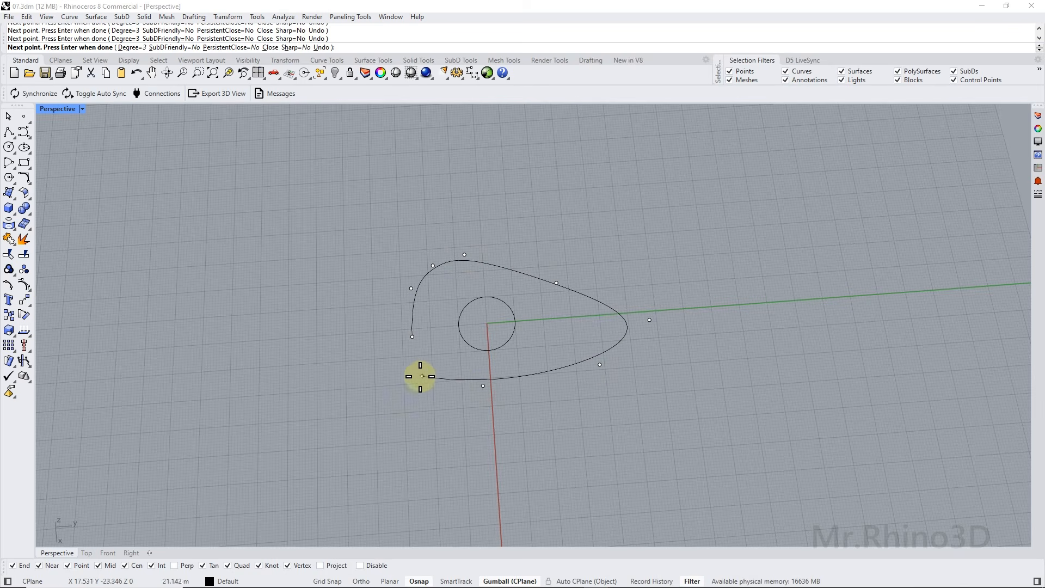
click(412, 338)
Step: Make a scaled duplicate of the teardrop curve so a larger outline surrounds a smaller one, and shift it along the Y axis
scroll(436, 342, down, 3)
scroll(501, 354, up, 1)
click(504, 366)
drag(407, 333, 371, 322)
drag(519, 342, 537, 338)
scroll(462, 317, up, 4)
right_drag(462, 317, 469, 276)
key(Escape)
key(Escape)
click(643, 277)
click(597, 331)
shift+right_drag(554, 258, 563, 302)
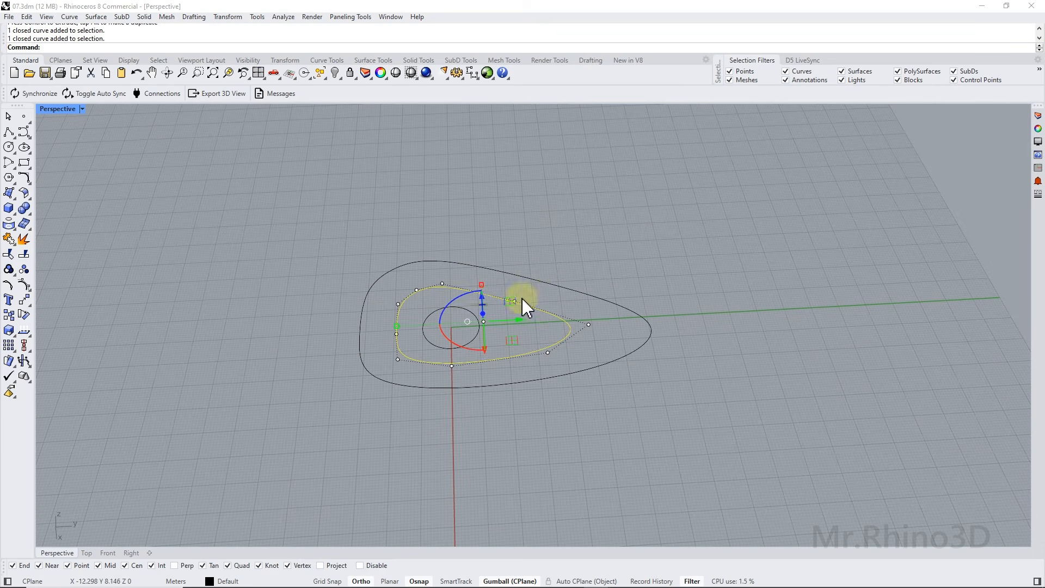
Step: Turn on the control points of the inner teardrop curve
key(Escape)
drag(604, 351, 580, 333)
click(571, 326)
key(F10)
Step: Try deleting the inner curve's tip control point and moving the neighbouring point along Y, and undo both changes
scroll(561, 325, up, 3)
click(584, 328)
key(Delete)
scroll(602, 338, down, 2)
click(514, 301)
drag(541, 305, 576, 305)
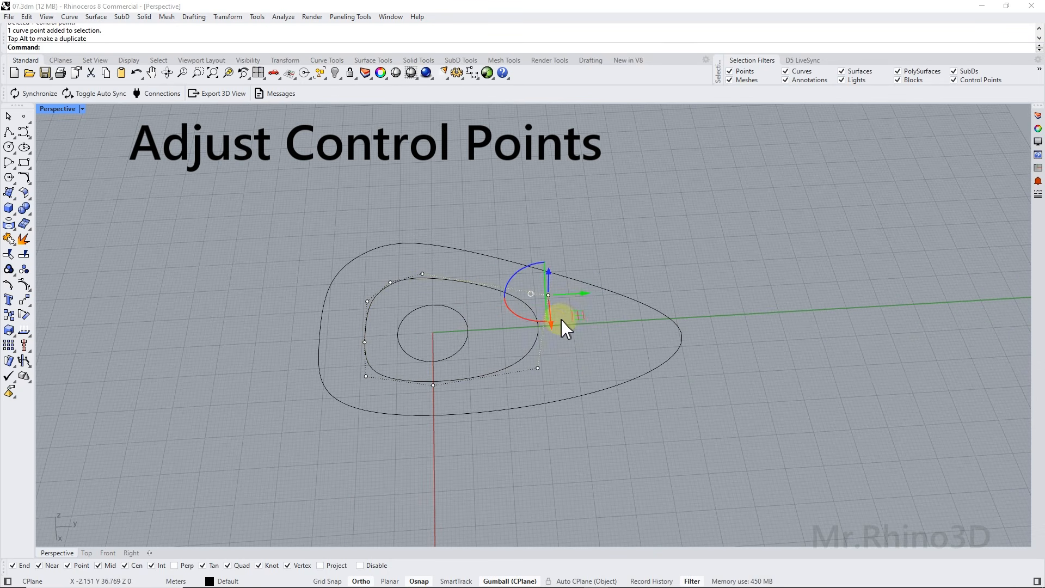
key(ctrl+z)
key(ctrl+z)
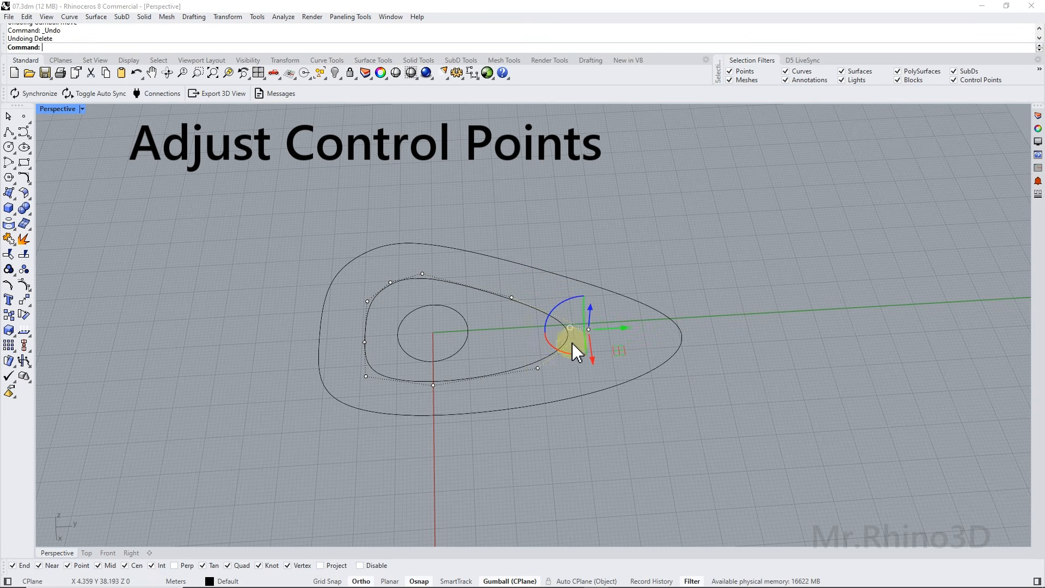
Step: Adjust the inner teardrop curve's placement along the Y axis, shifting it towards the outer outline's rounded end
click(540, 369)
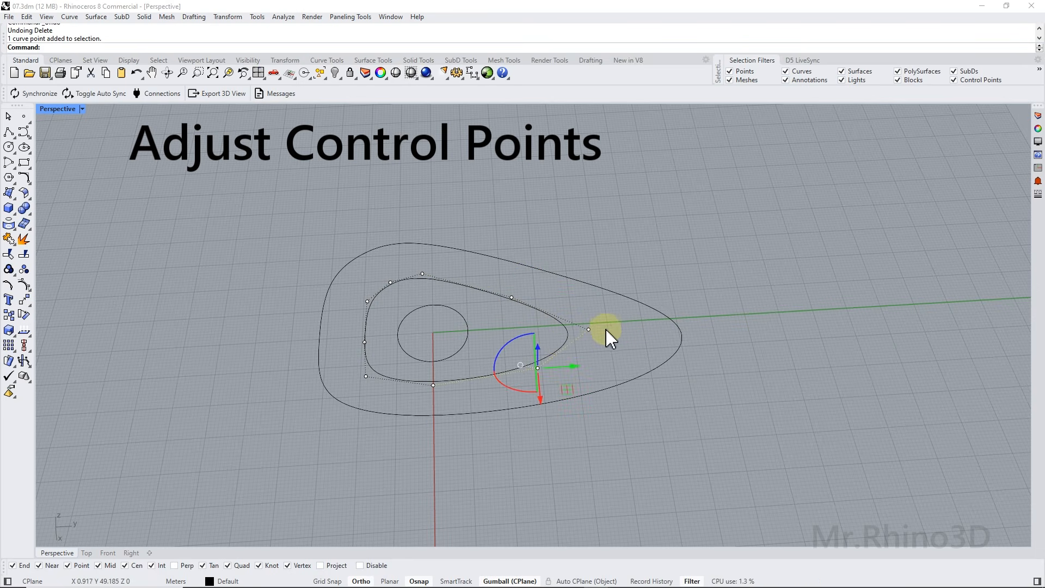
click(642, 370)
key(Escape)
right_drag(530, 376, 510, 355)
click(511, 364)
mouse_move(487, 324)
mouse_down()
mouse_move(460, 306)
mouse_move(495, 308)
mouse_up()
drag(679, 394, 615, 362)
drag(528, 308, 547, 308)
click(567, 353)
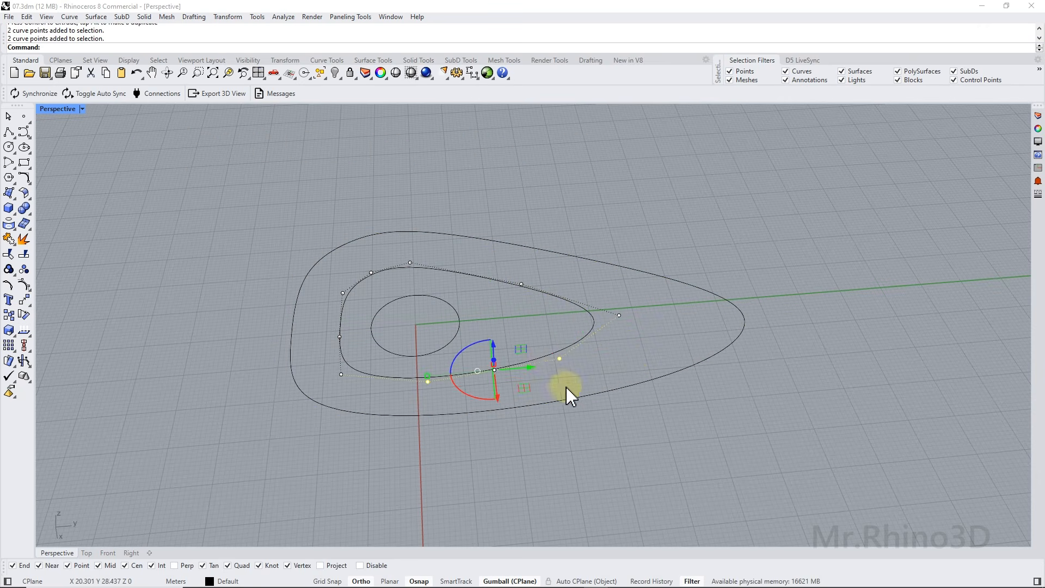
click(521, 363)
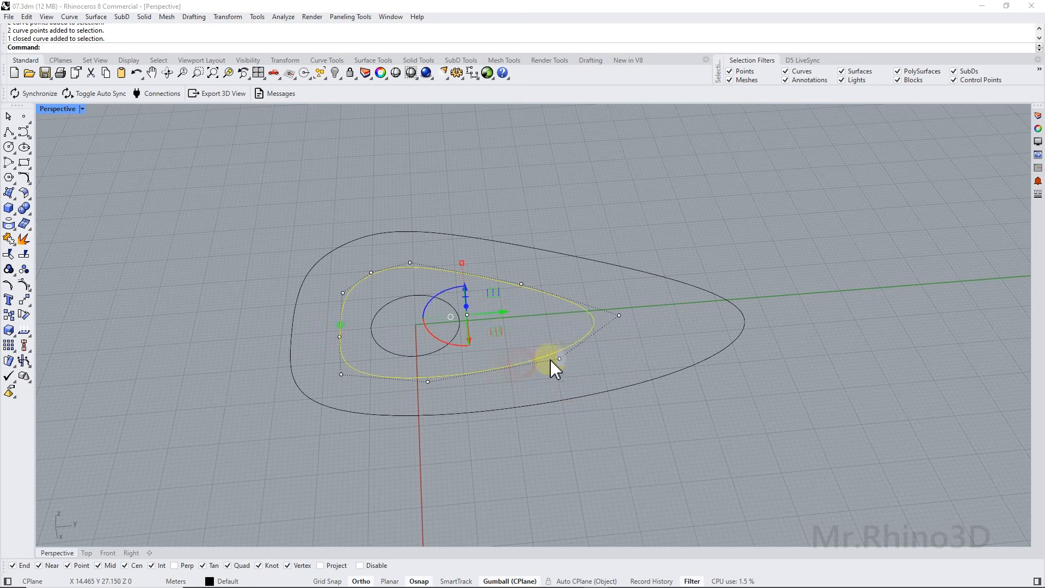
drag(488, 314, 465, 316)
key(Escape)
key(Escape)
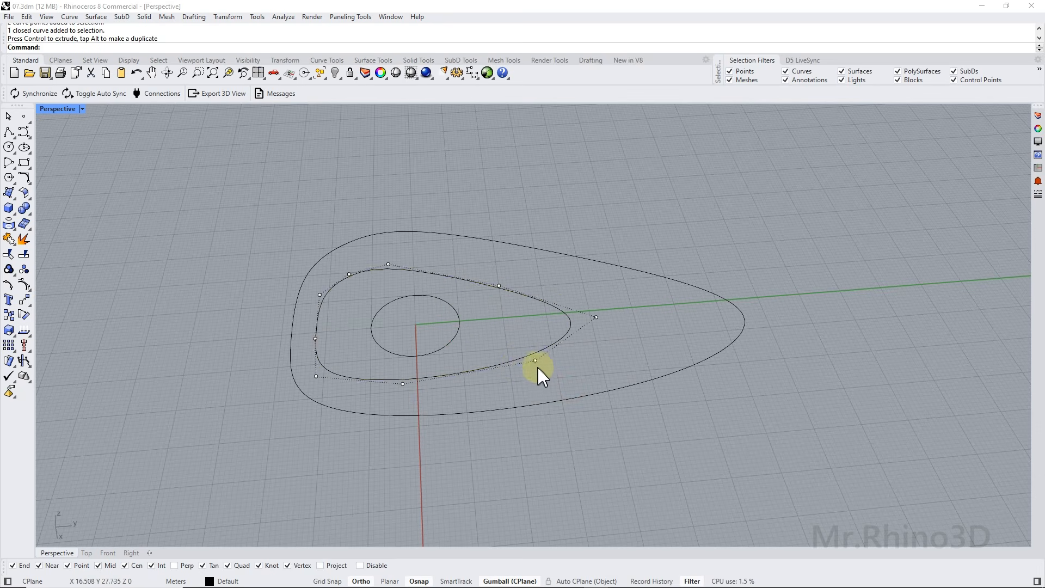
Step: Raise the inner teardrop curve 4 m along the Z axis
shift+right_drag(527, 364, 567, 386)
click(561, 387)
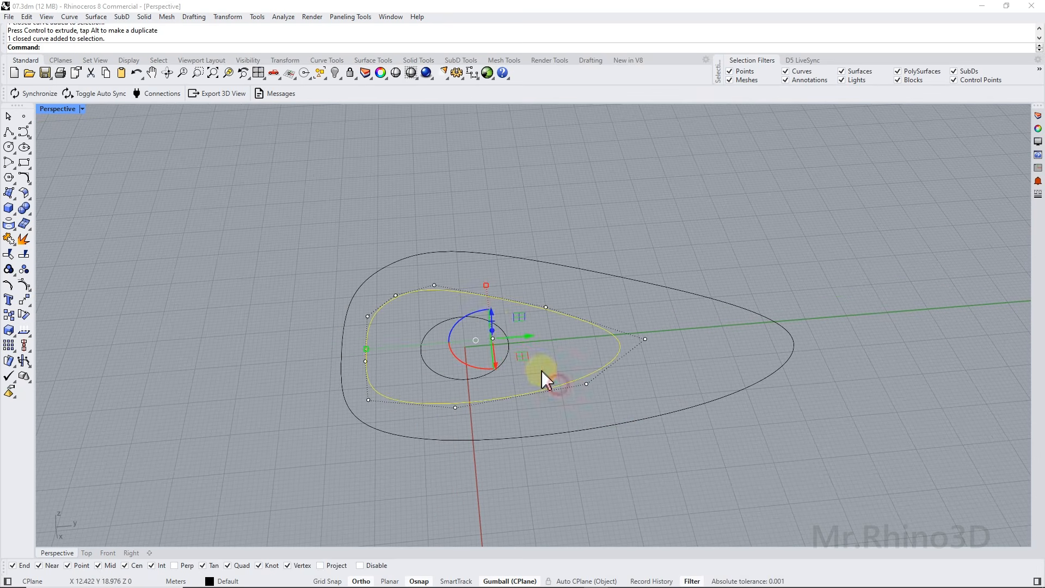
click(496, 315)
text(4)
key(Return)
right_drag(532, 326, 441, 324)
key(Escape)
scroll(406, 284, up, 2)
Step: Draw two straight polylines, one from the circle to the inner curve's rounded end and one joining the tips of both teardrop curves
click(9, 132)
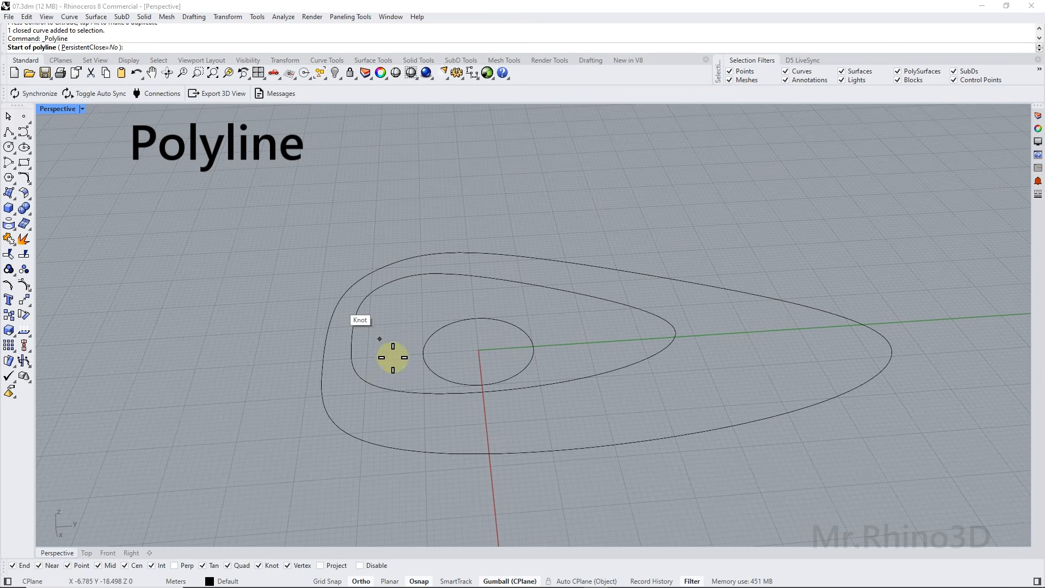
click(423, 353)
click(351, 333)
key(Return)
key(Return)
click(675, 329)
click(889, 341)
key(Return)
right_drag(751, 333, 727, 346)
Step: Rebuild both connecting polylines with four control points each
click(736, 349)
shift+click(373, 331)
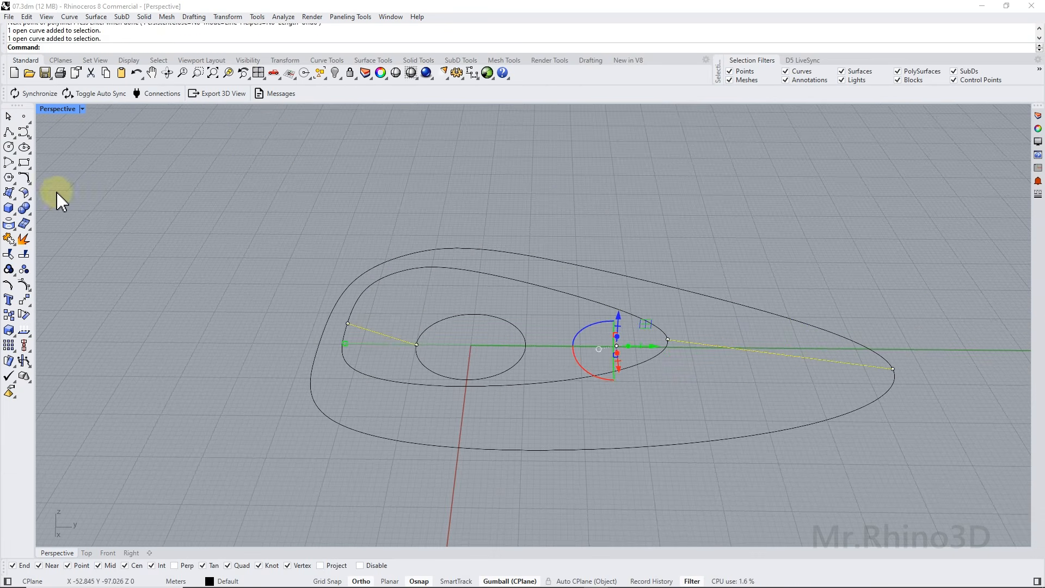
click(26, 181)
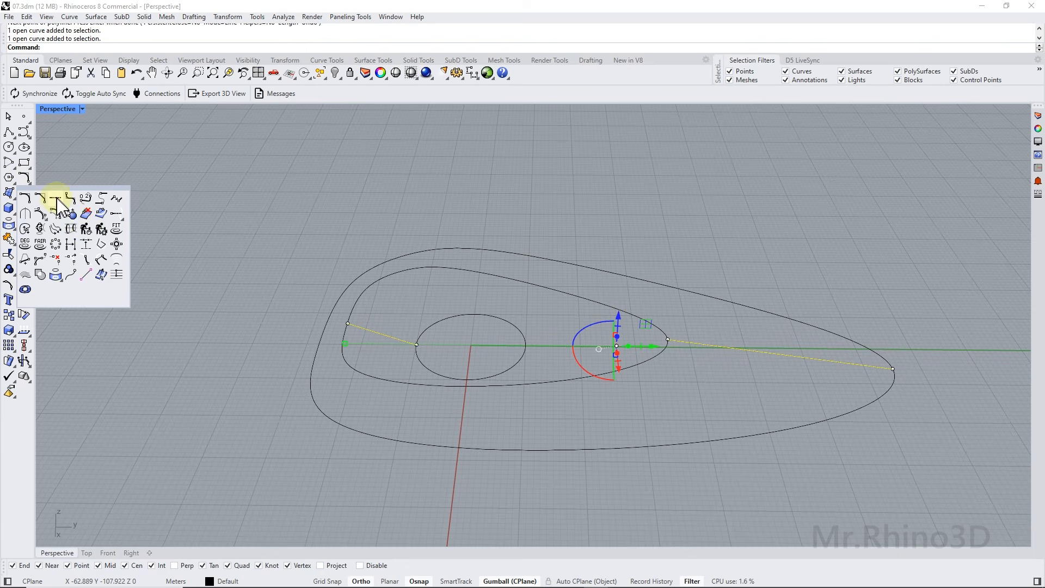
click(88, 230)
key(Return)
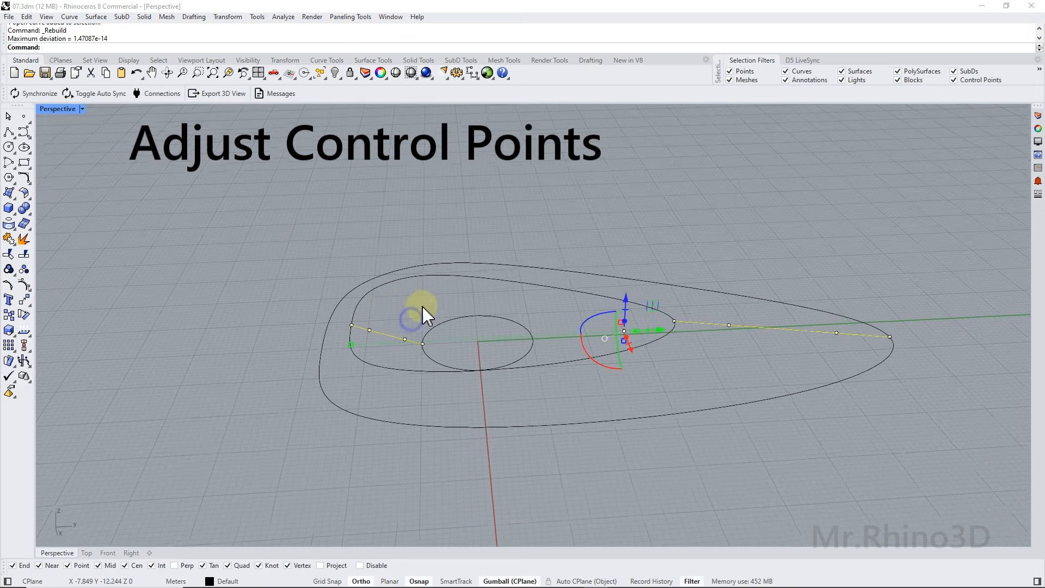
Step: Lower the two middle control points of the line between circle and inner curve, fine-tuning them into a smooth sag
scroll(422, 307, up, 3)
drag(438, 373, 439, 372)
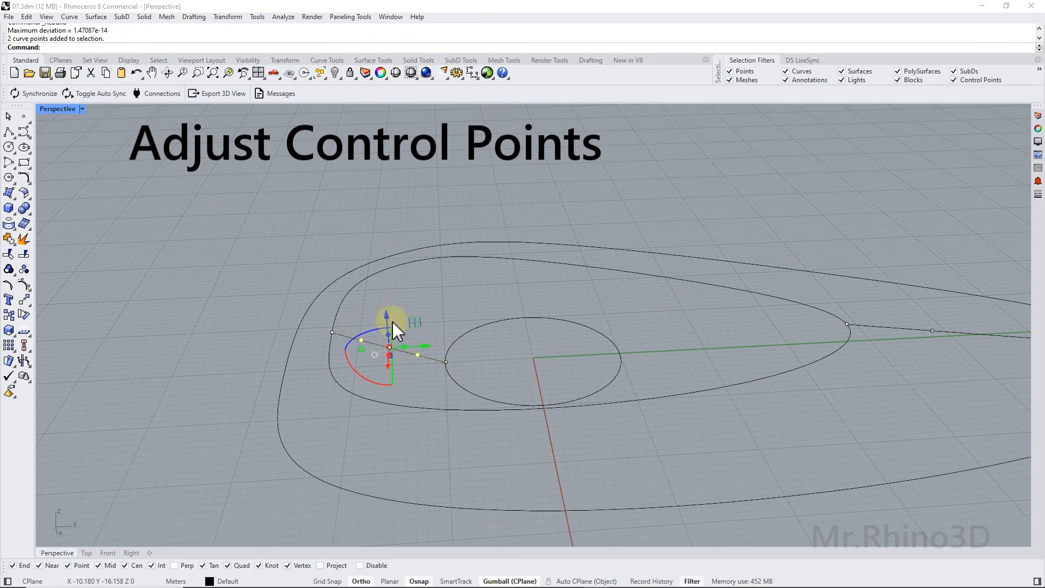
drag(390, 321, 425, 358)
scroll(425, 358, up, 3)
click(431, 376)
click(415, 369)
drag(430, 364, 428, 364)
click(438, 326)
Step: Raise the two middle control points of the line between the teardrop tips slightly so it bulges upward
scroll(439, 326, down, 5)
shift+right_drag(865, 324, 544, 314)
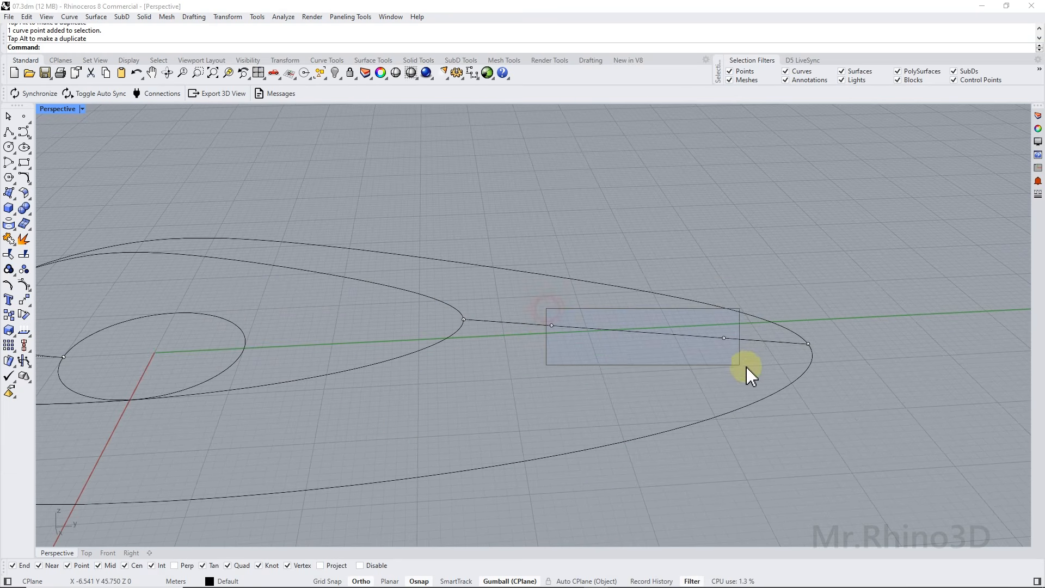
drag(746, 367, 747, 367)
drag(642, 300, 645, 291)
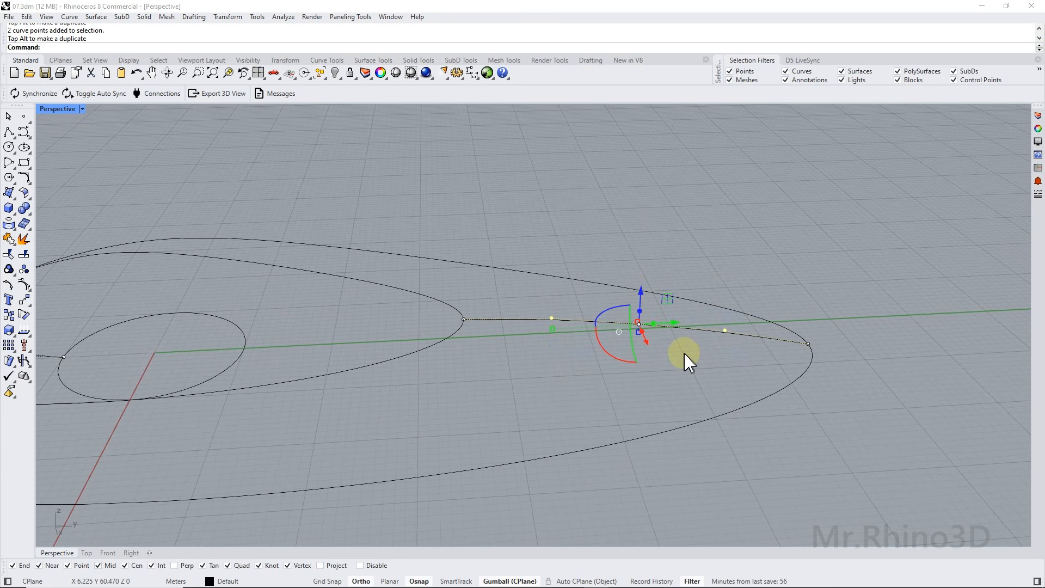
right_drag(643, 356, 637, 347)
key(Escape)
key(Escape)
Step: Create a Sweep 2 Rails surface using both teardrop curves as rails and the line between their tips as the profile
scroll(641, 347, down, 8)
right_drag(581, 369, 556, 357)
click(557, 358)
shift+click(621, 403)
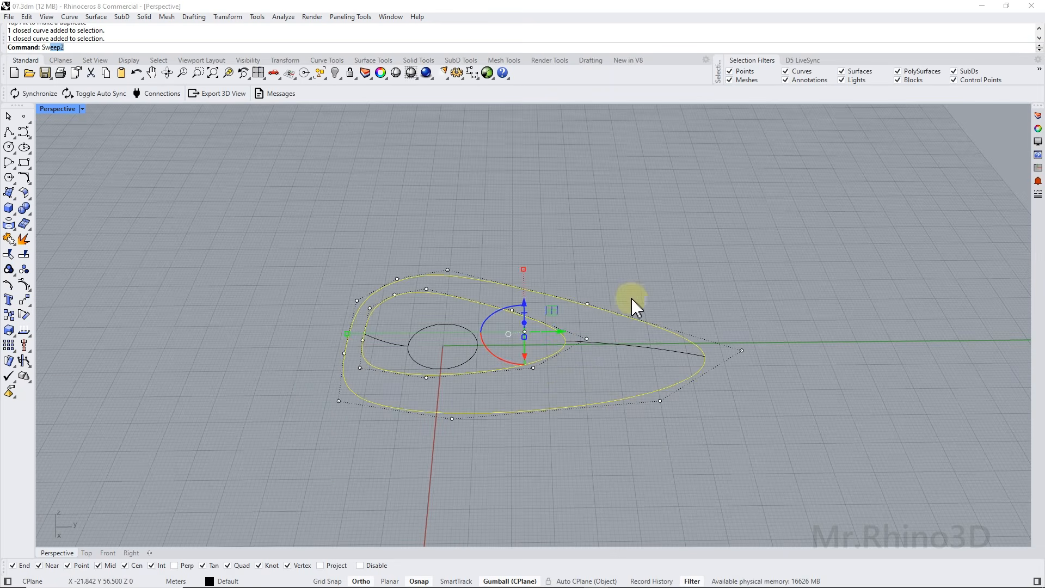
key(Return)
click(623, 346)
right_click(621, 347)
right_click(621, 347)
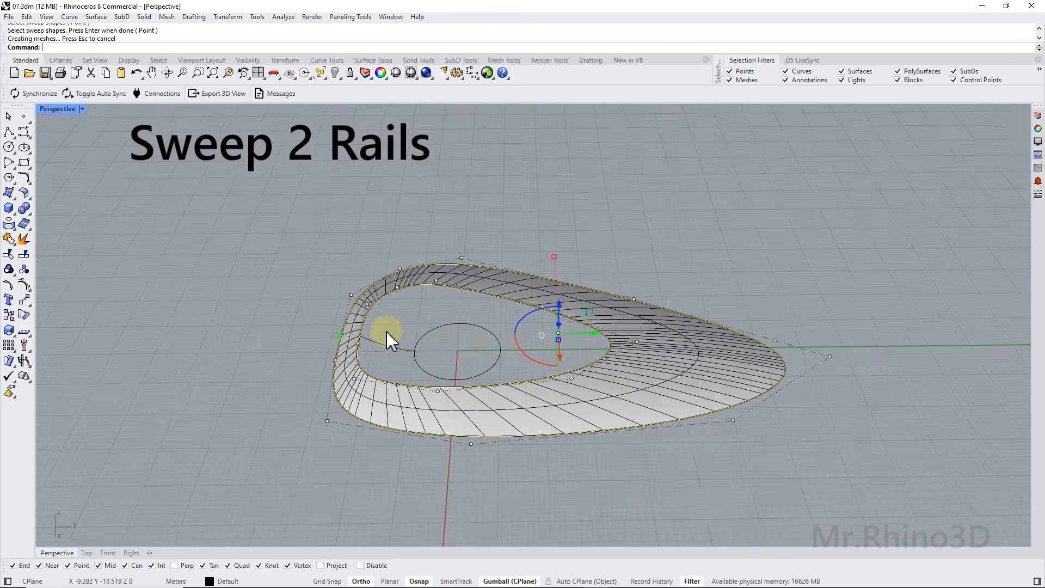
Step: Create a Sweep 2 Rails surface between the inner teardrop curve and the circle, using their connecting curve as the profile
scroll(383, 327, up, 6)
key(Escape)
click(433, 373)
shift+click(339, 366)
click(381, 395)
key(Return)
key(Return)
key(Return)
Step: Extrude the outer teardrop curve and the circle by 0.5 m with Solid set to No
right_drag(508, 380, 514, 315)
click(510, 365)
scroll(551, 297, up, 5)
click(566, 308)
key(Return)
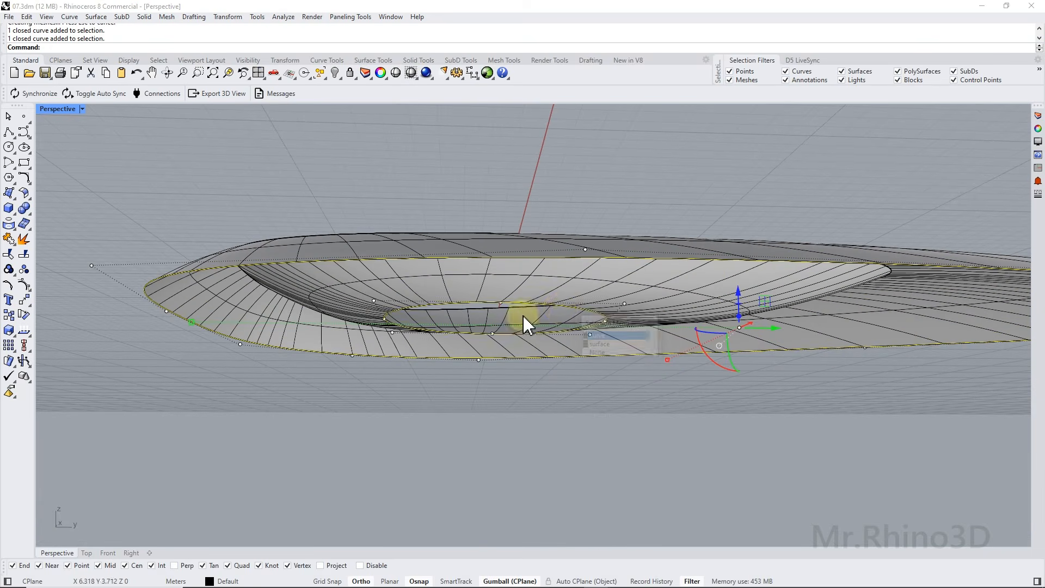
scroll(523, 315, down, 3)
click(144, 17)
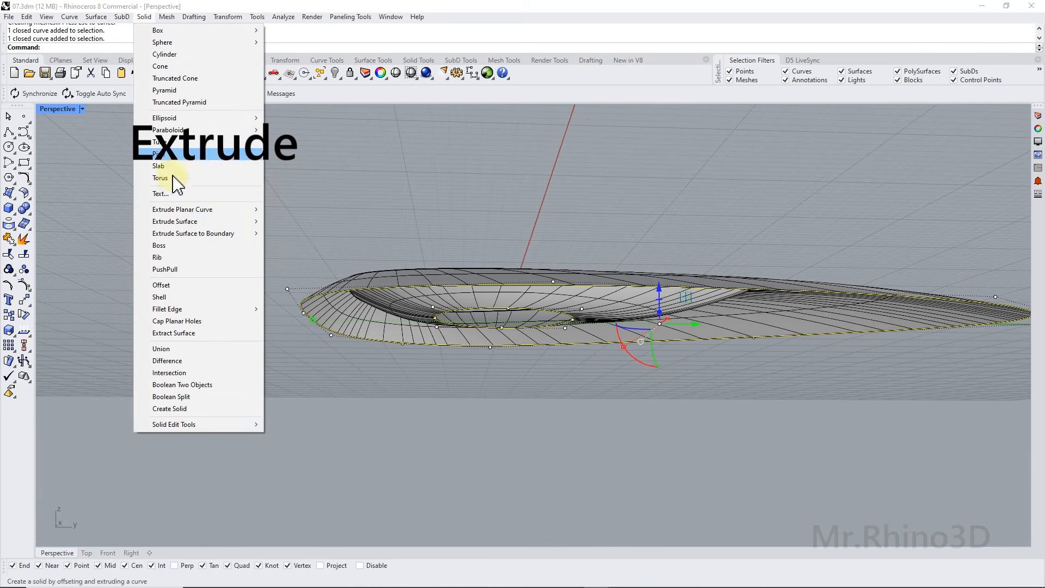
mouse_move(196, 209)
click(291, 211)
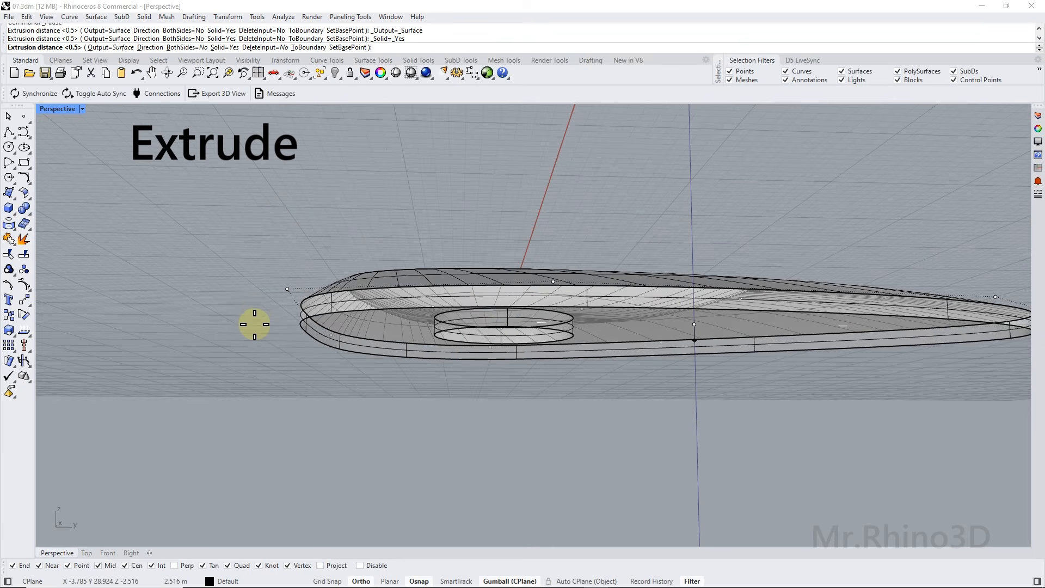
click(221, 47)
text(.5)
key(Return)
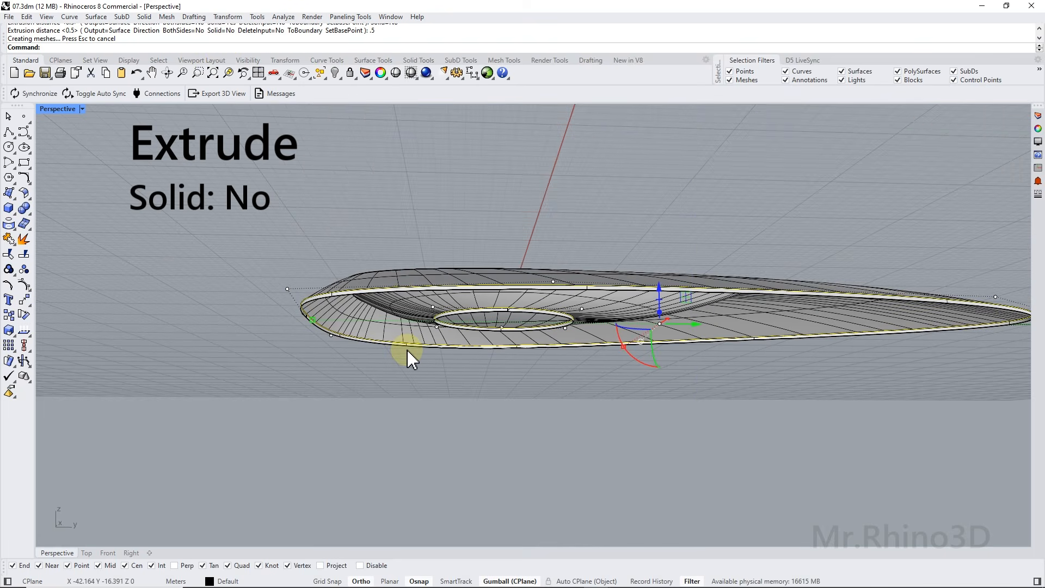
Step: Move the outer teardrop and circle curves down 0.5 m and create a planar surface from them to close the underside
scroll(407, 351, up, 2)
scroll(406, 354, up, 2)
click(407, 340)
click(406, 331)
click(435, 360)
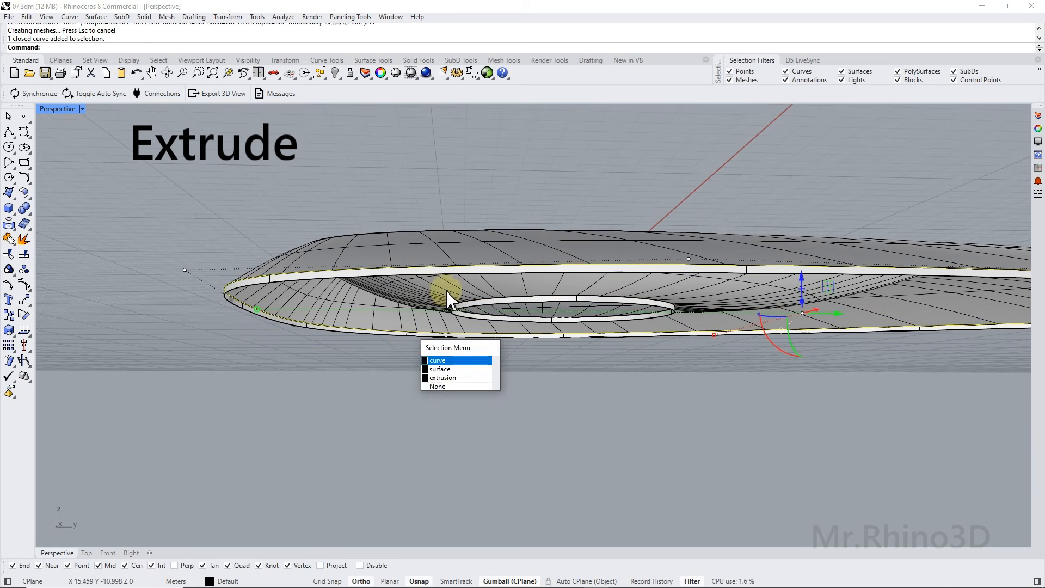
shift+click(482, 299)
shift+click(487, 299)
click(517, 328)
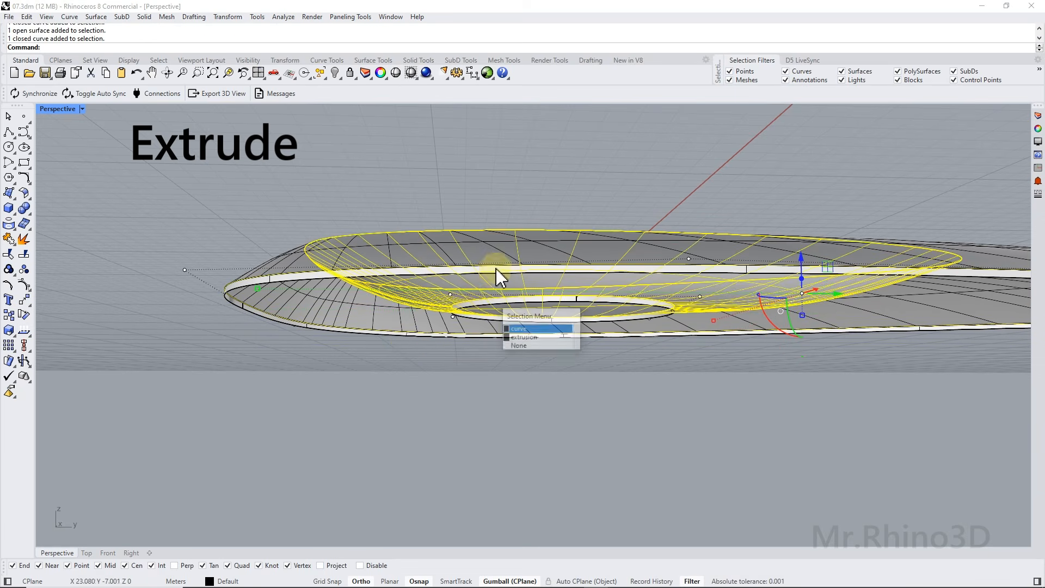
ctrl+click(495, 248)
click(803, 276)
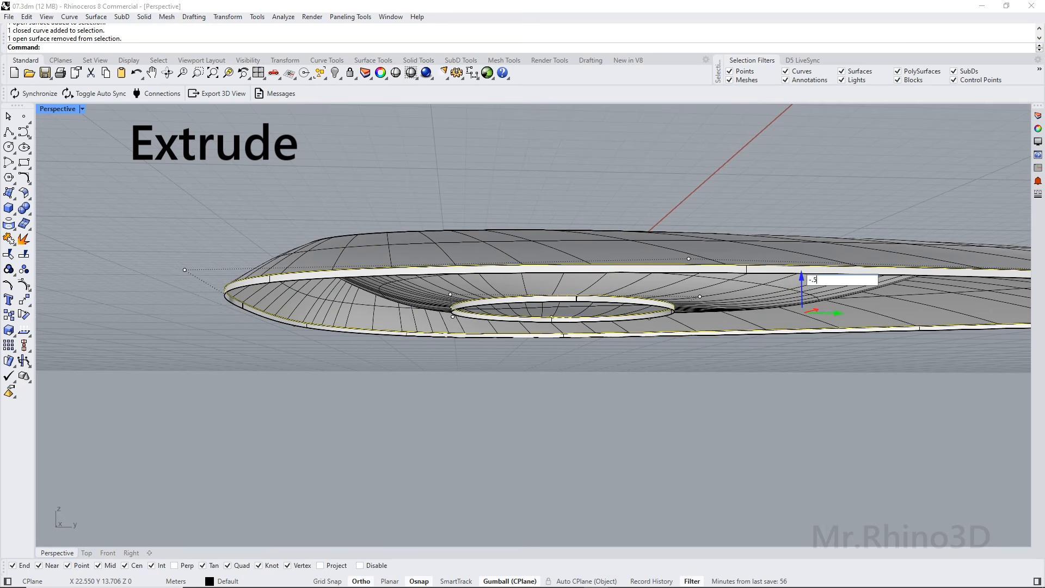
text(-1)
key(Return)
click(13, 200)
click(23, 212)
Step: Join the planar surface, both extruded rims and both swept surfaces into one closed polysurface
click(383, 310)
scroll(465, 322, up, 8)
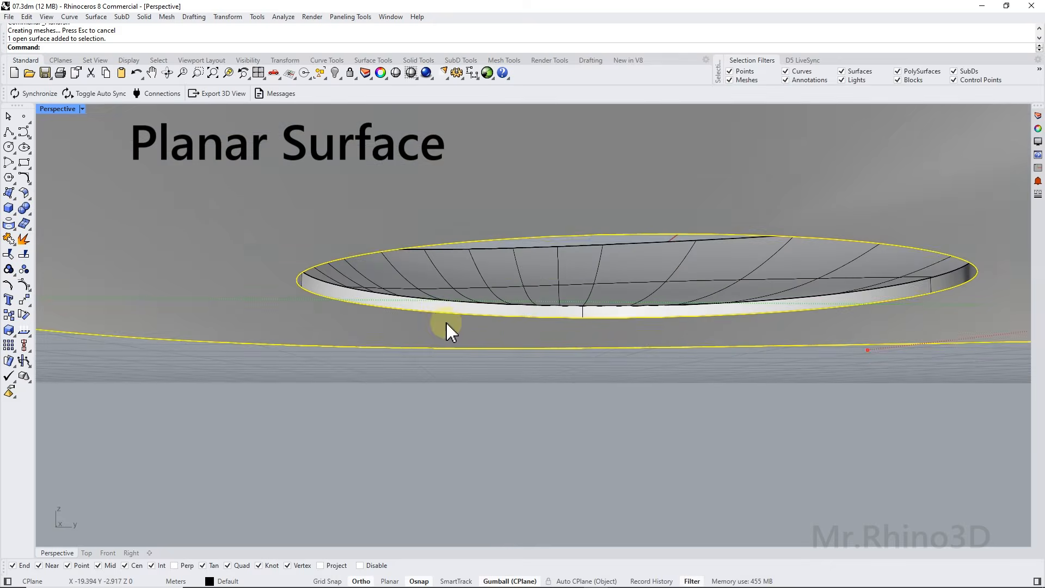
shift+click(446, 302)
scroll(445, 303, down, 8)
scroll(387, 247, up, 5)
shift+click(388, 247)
shift+click(404, 209)
scroll(421, 238, down, 5)
right_drag(433, 240, 417, 366)
scroll(417, 366, up, 2)
shift+click(355, 423)
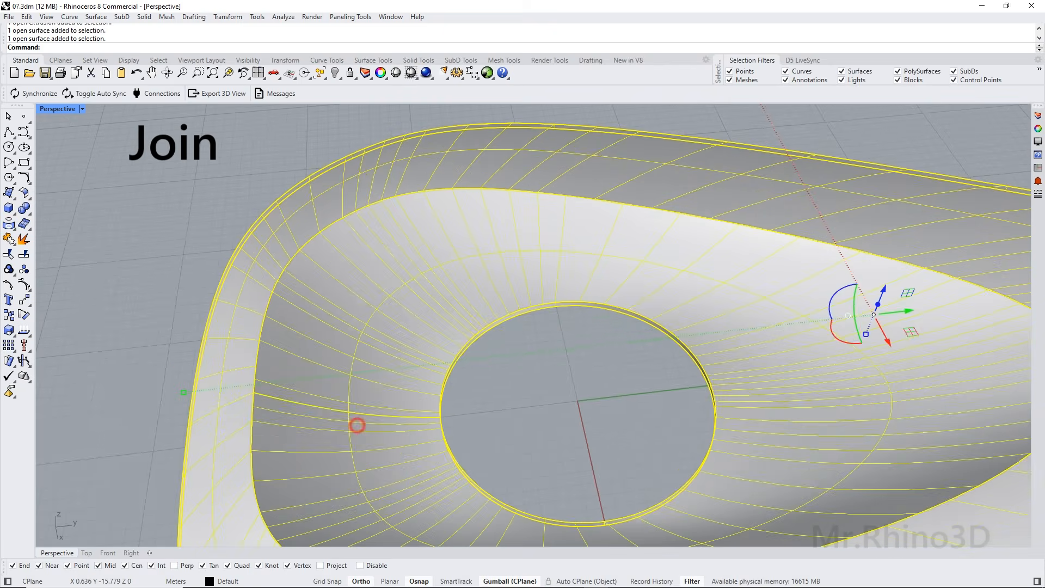
click(8, 240)
scroll(464, 351, down, 5)
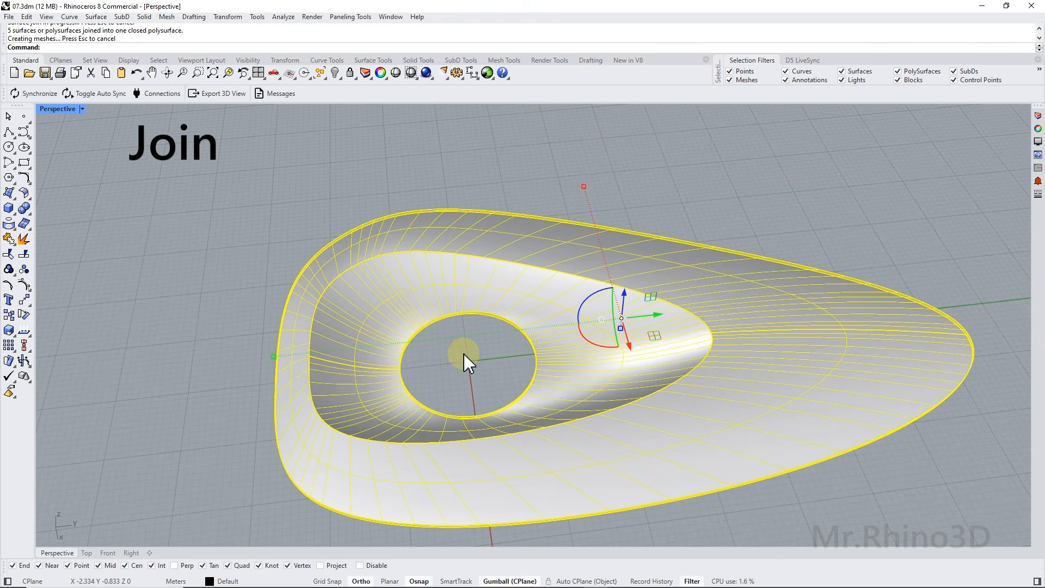
Step: Create contour curves across the closed teardrop solid, spaced 1 m apart along its length
right_drag(451, 357, 429, 377)
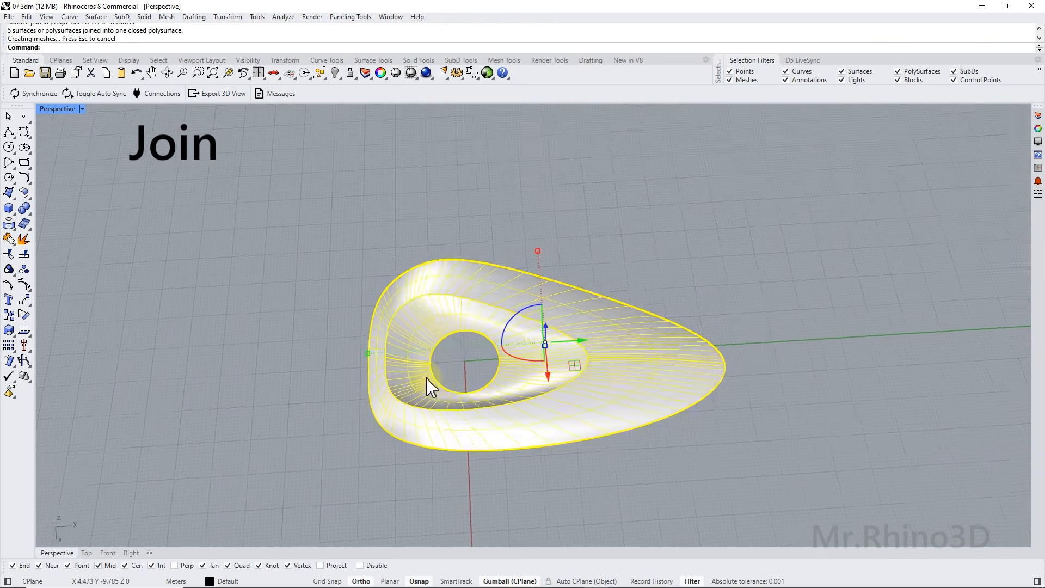
scroll(428, 381, up, 2)
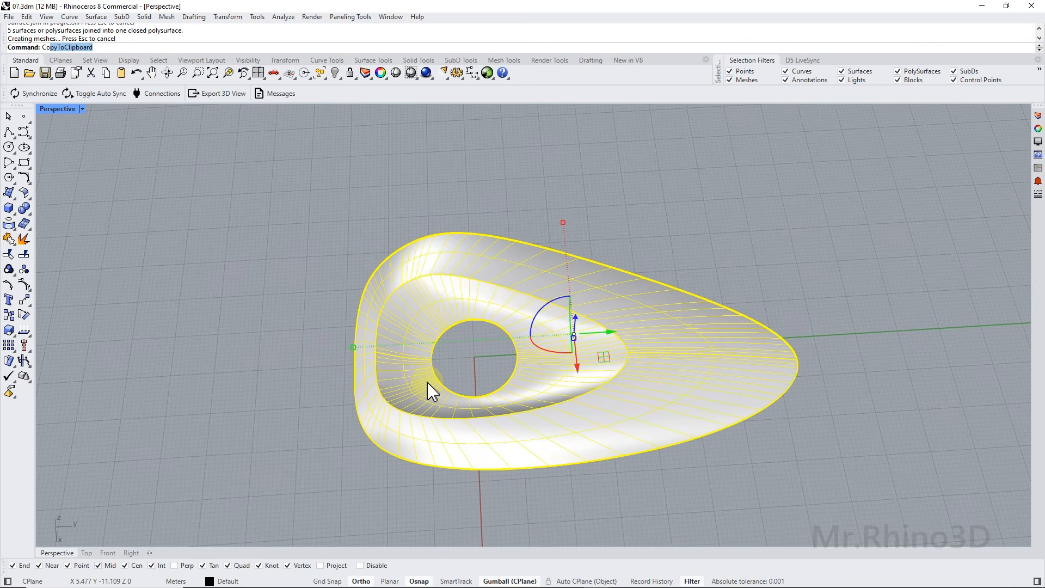
text(ntour)
key(Return)
click(351, 496)
click(721, 497)
text(1)
key(Return)
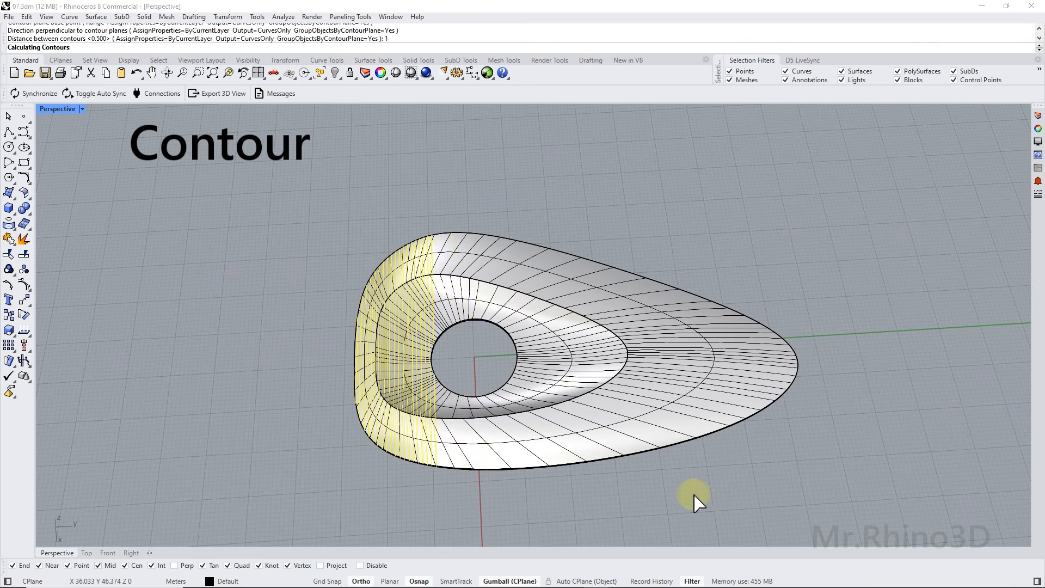
Step: Contour the teardrop solid along its length at 0.75 m spacing and group the resulting curves
right_drag(655, 466, 583, 420)
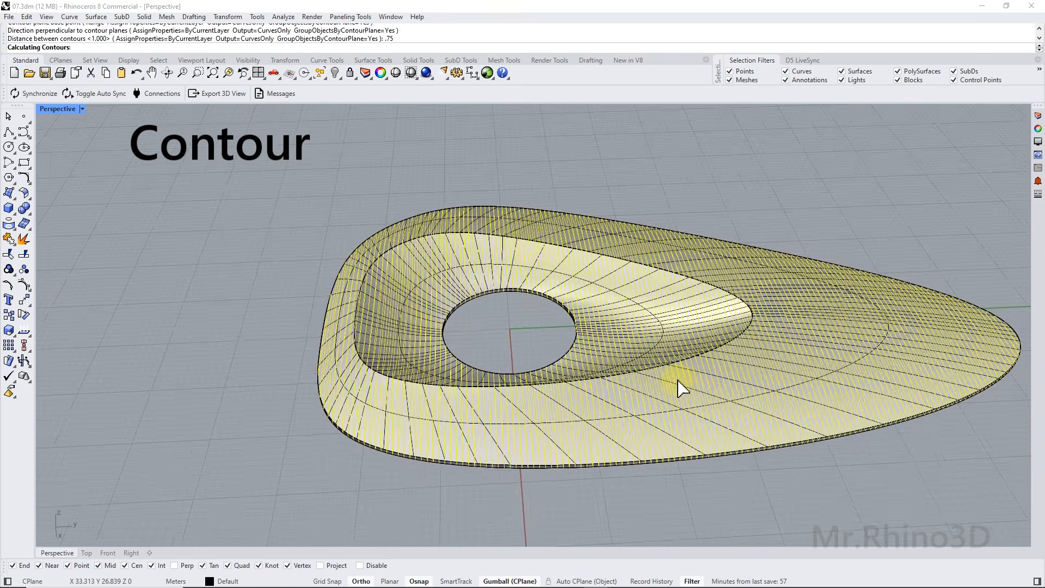
scroll(678, 380, down, 6)
right_drag(660, 382, 639, 394)
scroll(625, 380, up, 6)
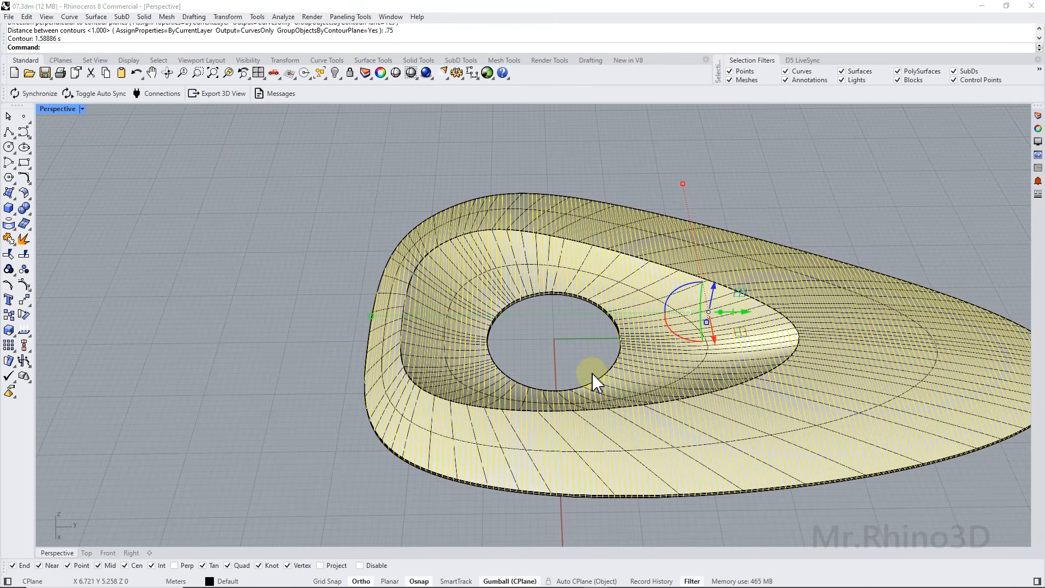
key(ctrl+g)
Step: Extrude the grouped contour curves 0.2 m as solids, with BothSides and Solid both set to Yes
click(148, 18)
mouse_move(217, 209)
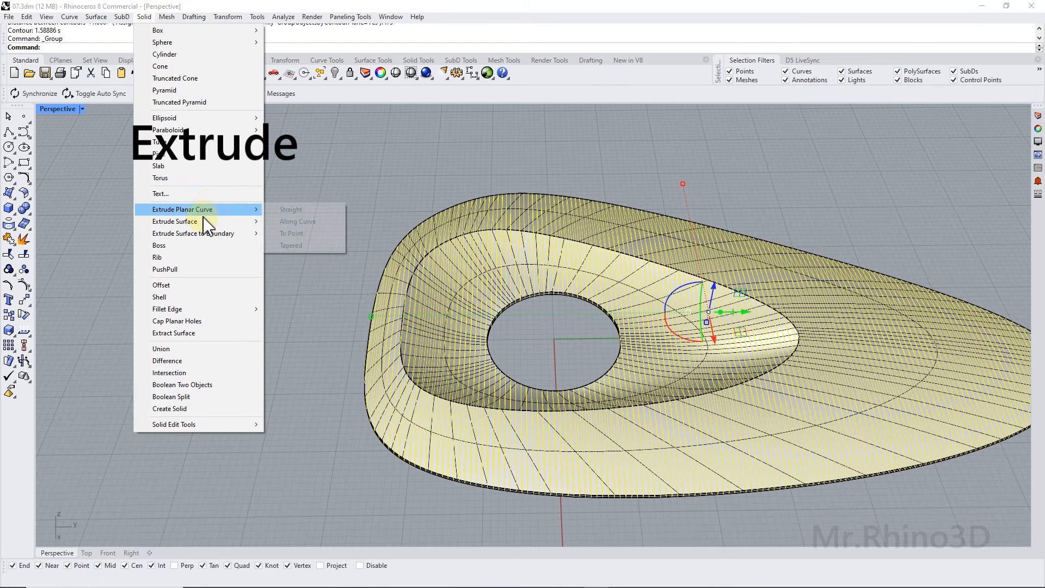
click(294, 208)
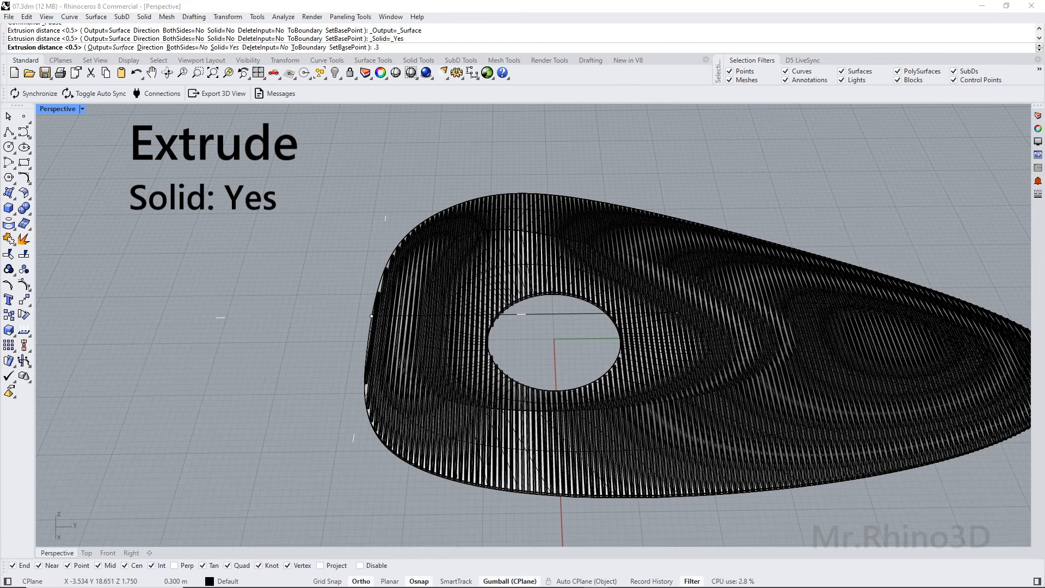
key(BackSpace)
text(25)
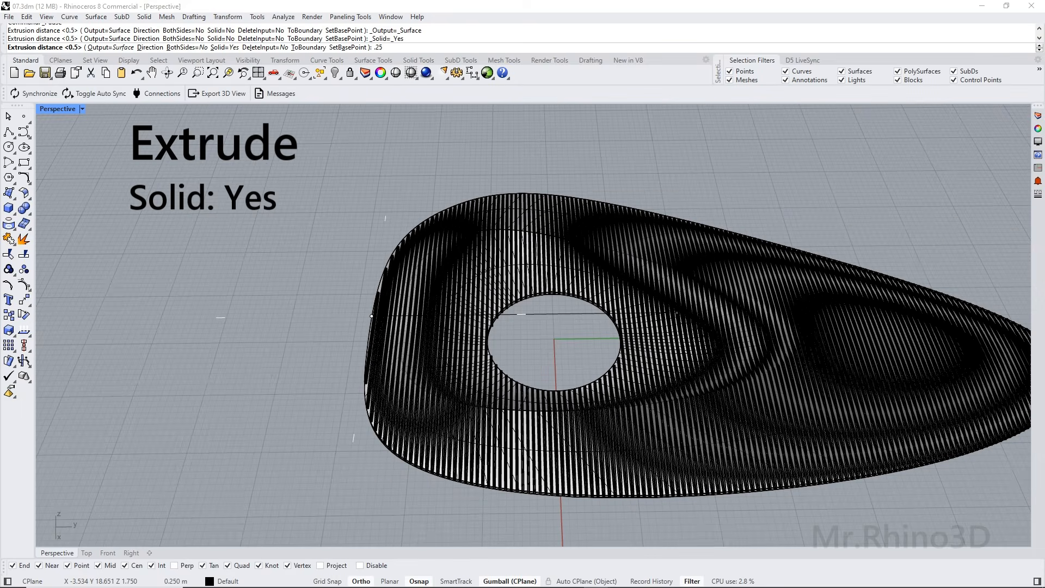
key(BackSpace)
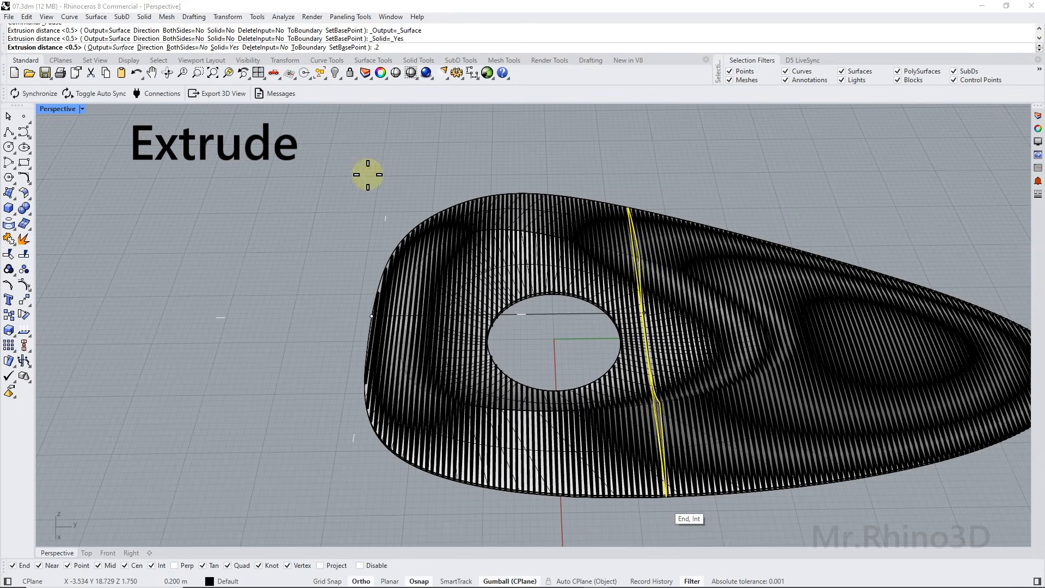
click(185, 48)
text(.2)
key(Return)
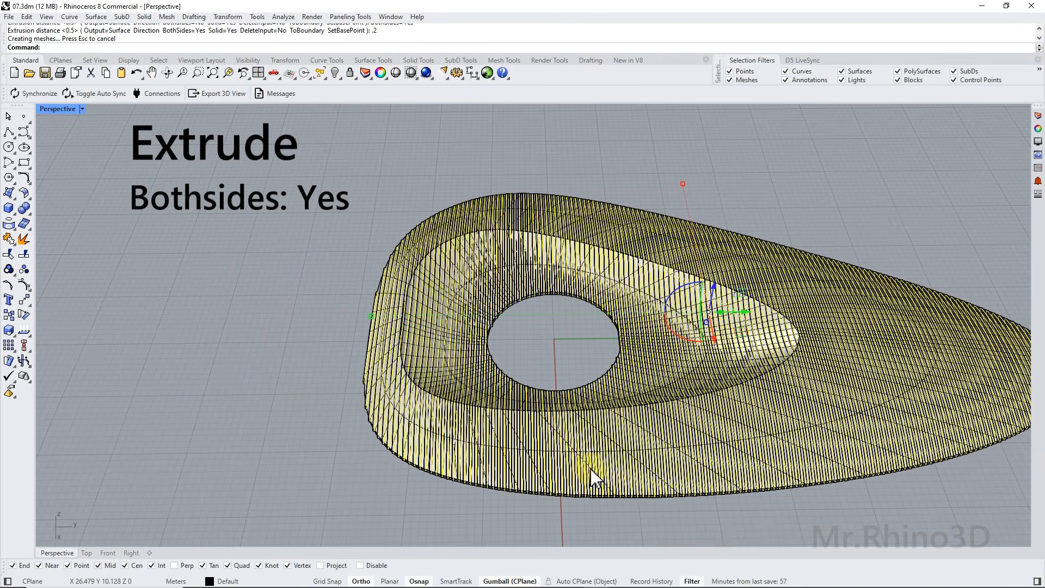
Step: Hide the original closed teardrop polysurface so that only the extruded slats remain
click(614, 482)
scroll(518, 389, up, 10)
click(335, 73)
click(338, 73)
scroll(533, 297, down, 10)
scroll(524, 342, up, 12)
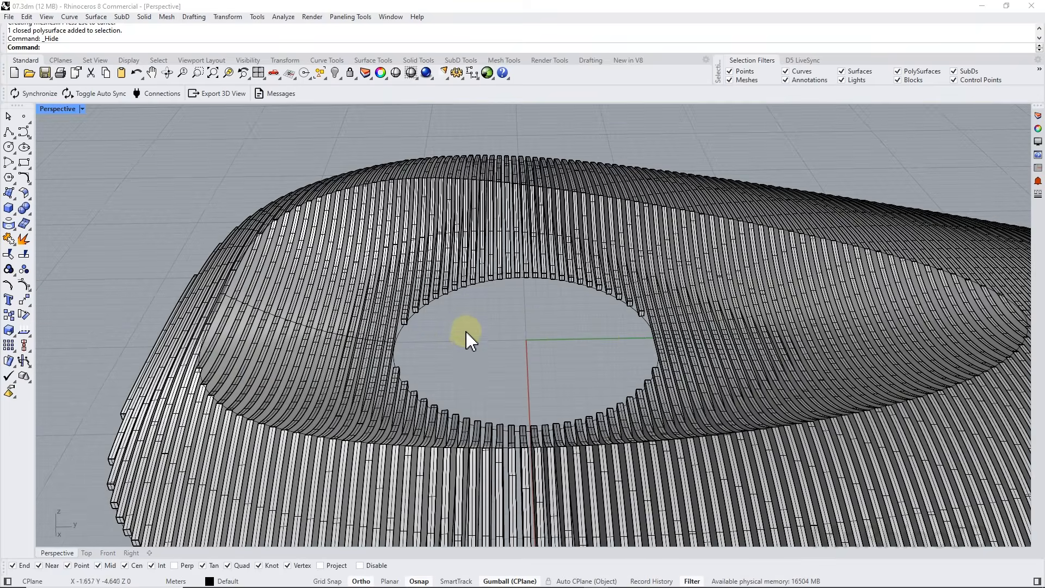
Step: Paste the copied clock hands and round hub into the circular opening
key(ctrl+v)
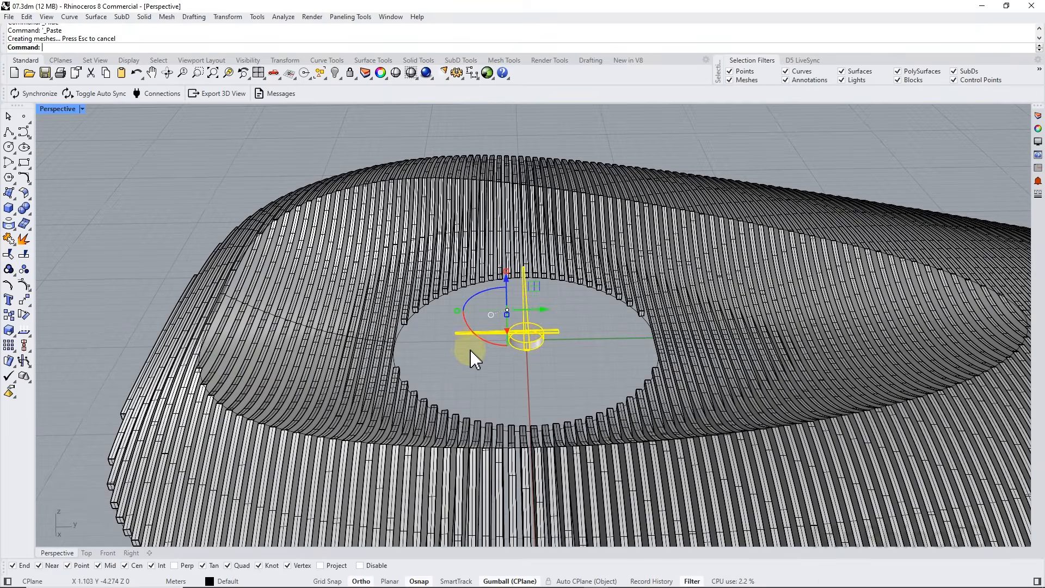
right_drag(547, 354, 479, 380)
click(351, 420)
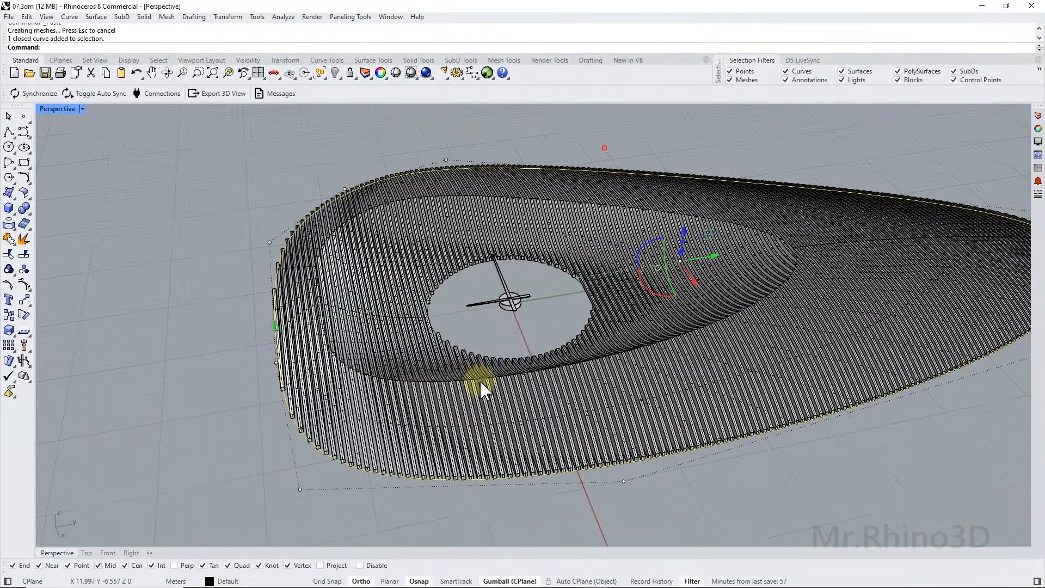
text(ffsetSrf)
key(Return)
scroll(376, 479, up, 4)
key(Escape)
Step: Offset the outer teardrop curve outward by 0.2 m
click(374, 471)
text(Offset)
click(77, 57)
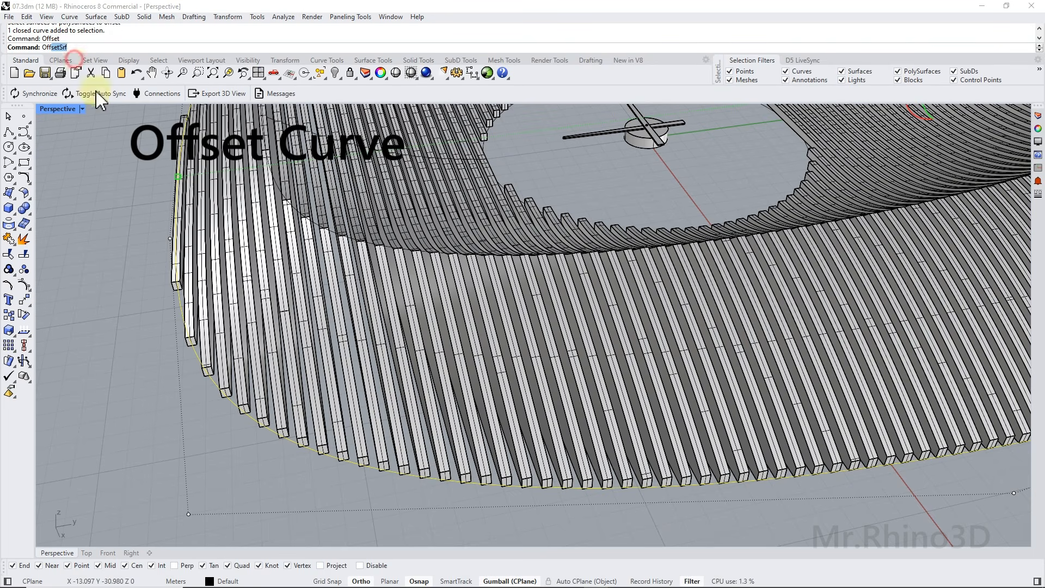
text(1)
key(Return)
text(.5)
key(Return)
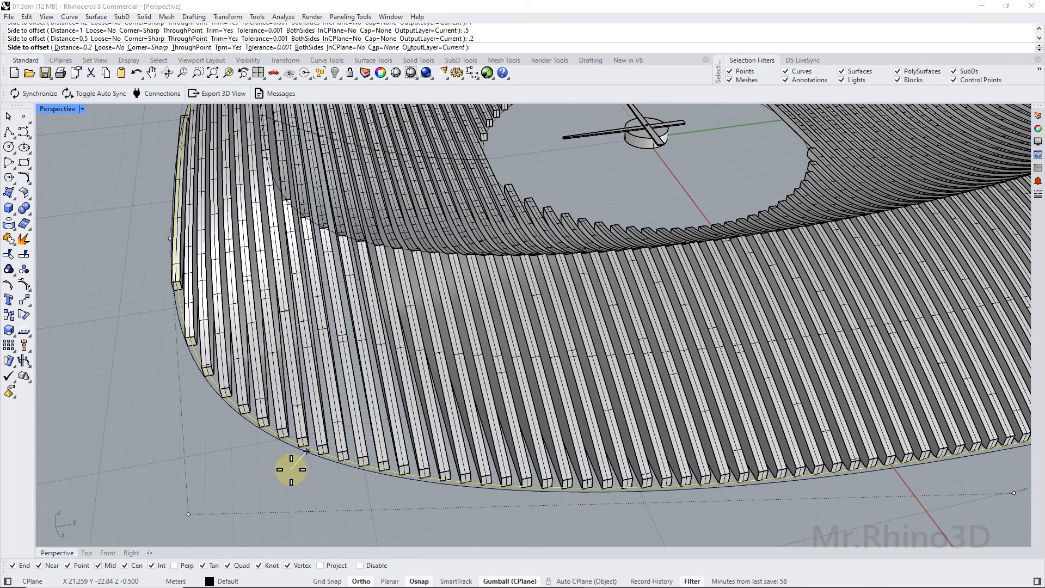
click(299, 455)
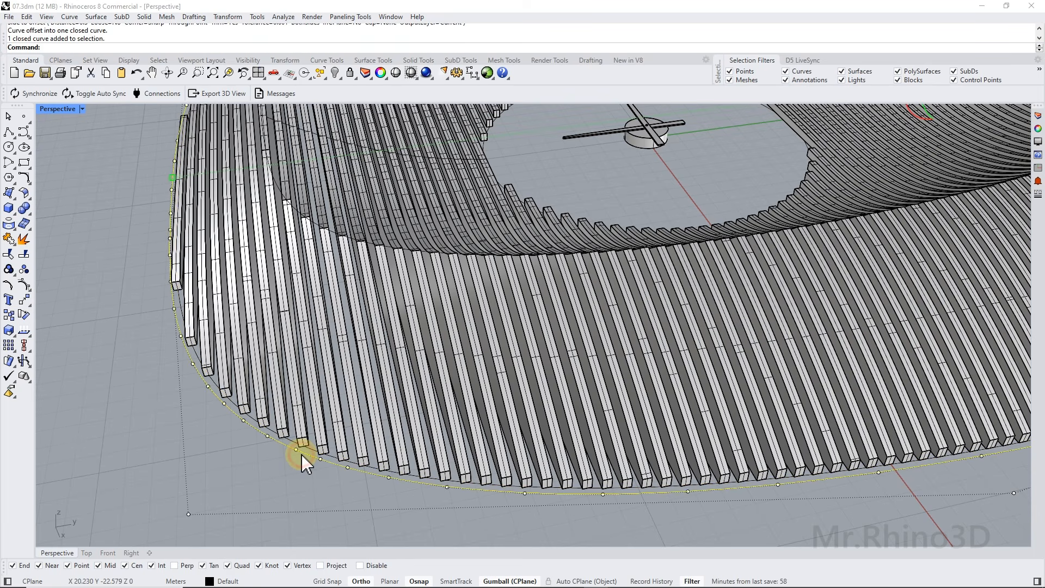
Step: Extrude the offset teardrop curve 0.5 m into a solid base, with BothSides set to No and Solid set to Yes
click(144, 17)
mouse_move(223, 233)
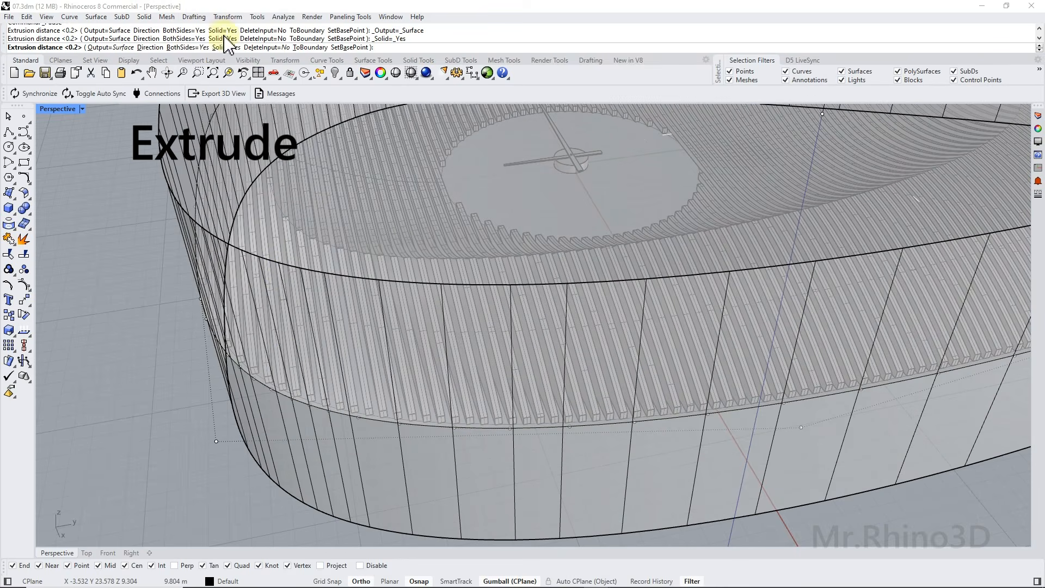
click(205, 48)
scroll(318, 443, down, 4)
right_drag(345, 401, 193, 306)
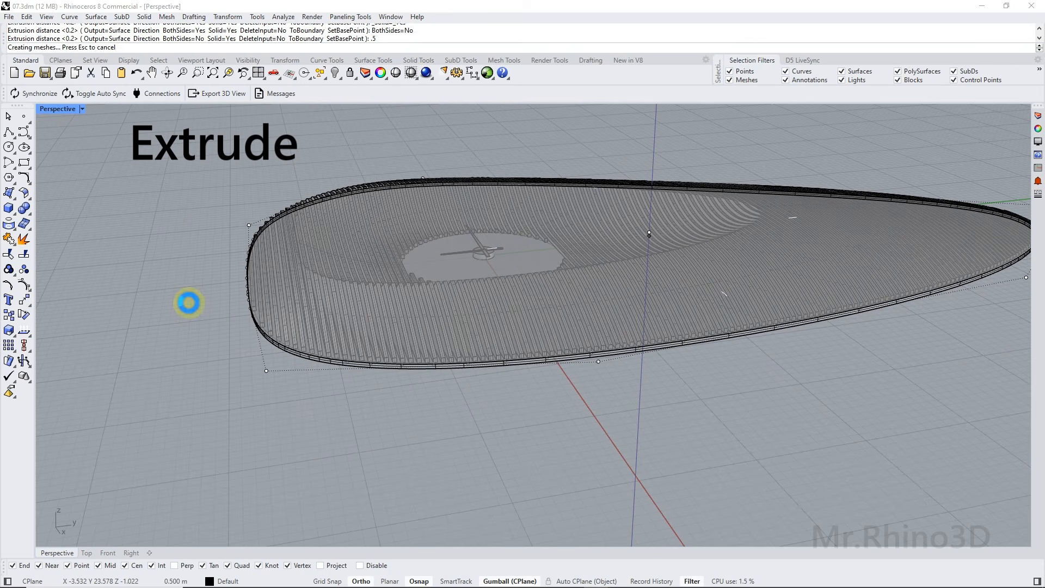
text(.5)
key(Return)
Step: Set the perspective viewport's display mode to Arctic and inspect the finished slatted clock
right_drag(374, 257, 657, 115)
right_drag(456, 220, 454, 294)
click(81, 109)
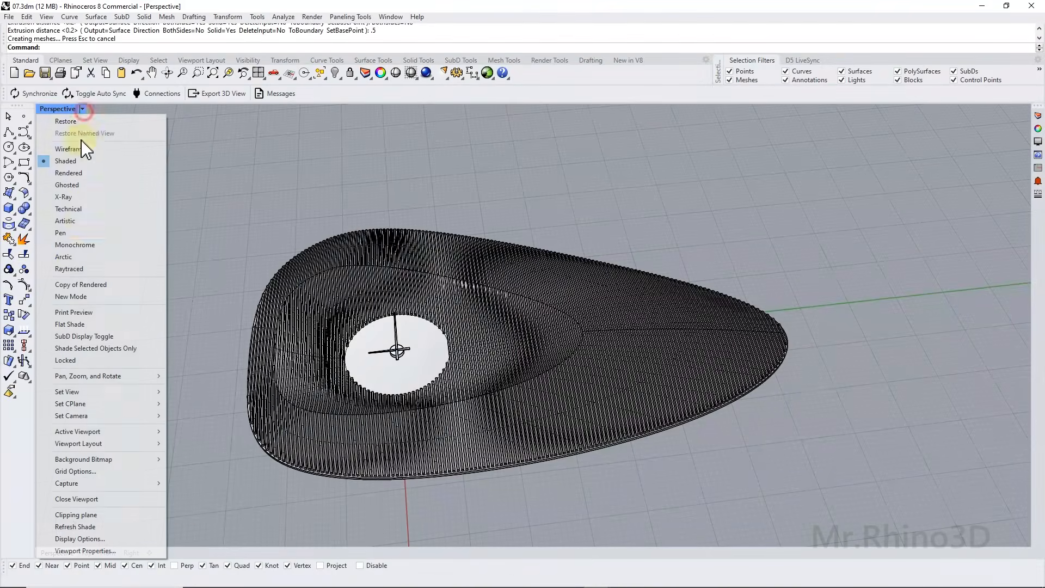
click(68, 256)
right_drag(399, 359, 619, 334)
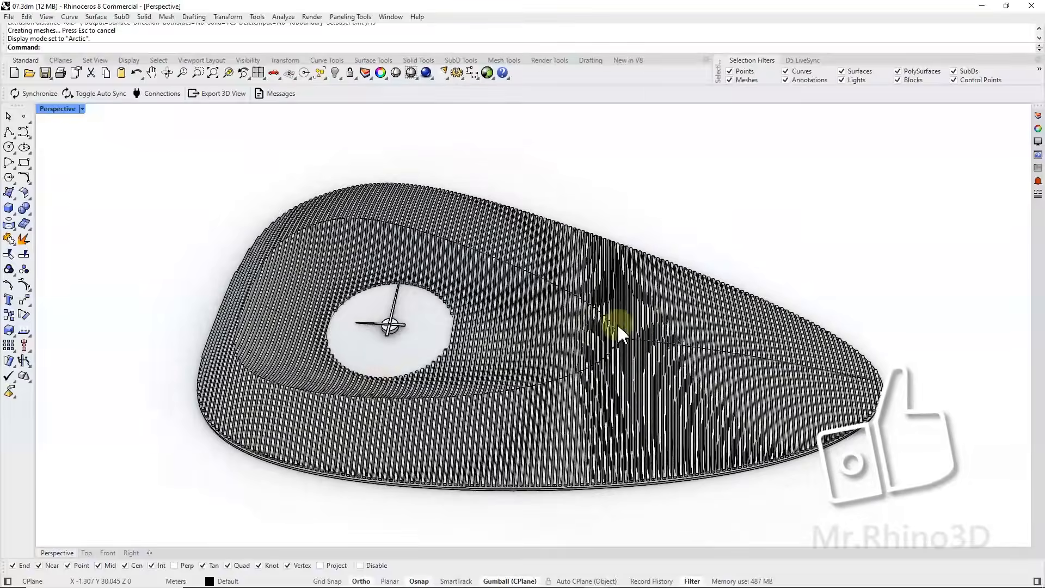
scroll(618, 357, up, 6)
scroll(621, 359, down, 8)
mouse_move(571, 349)
shift+right_down()
mouse_move(612, 338)
mouse_move(602, 312)
mouse_move(709, 325)
mouse_move(564, 329)
mouse_move(774, 315)
mouse_move(576, 336)
shift+right_up()
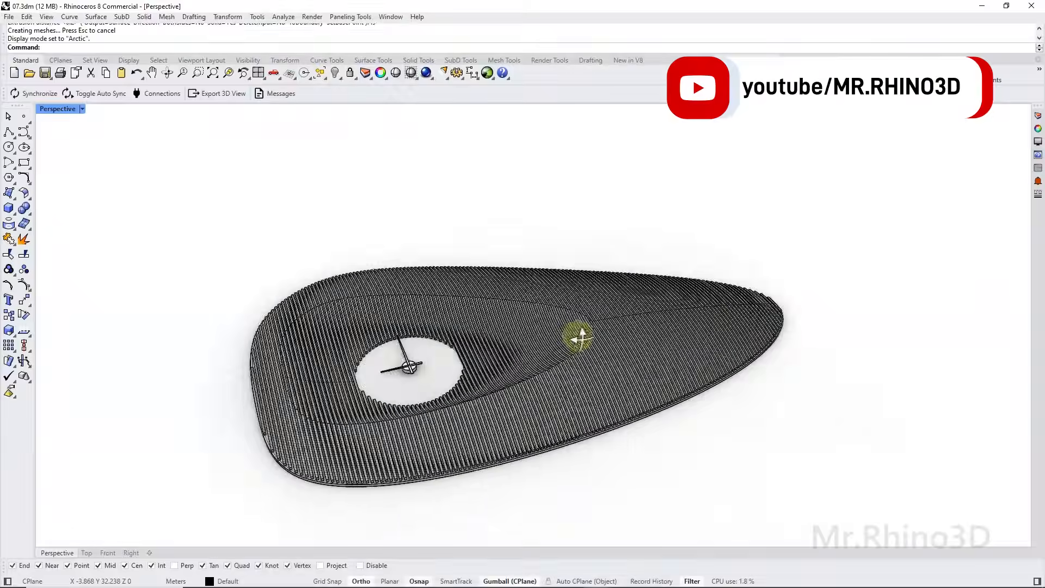